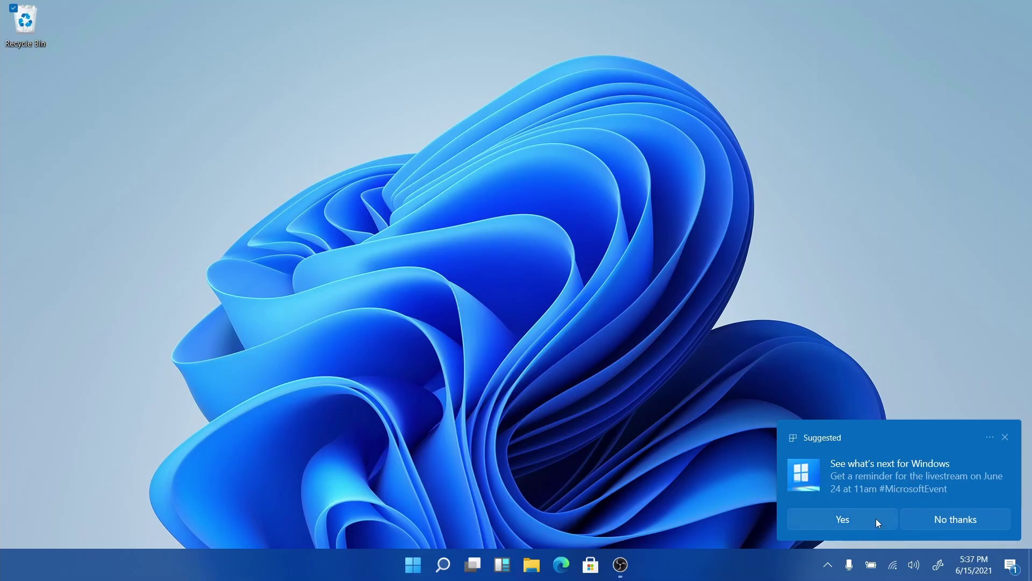
Review the notification center's notifications, expand and collapse its quick actions, and close it.
click(1011, 565)
scroll(909, 250, down, 3)
scroll(909, 249, up, 3)
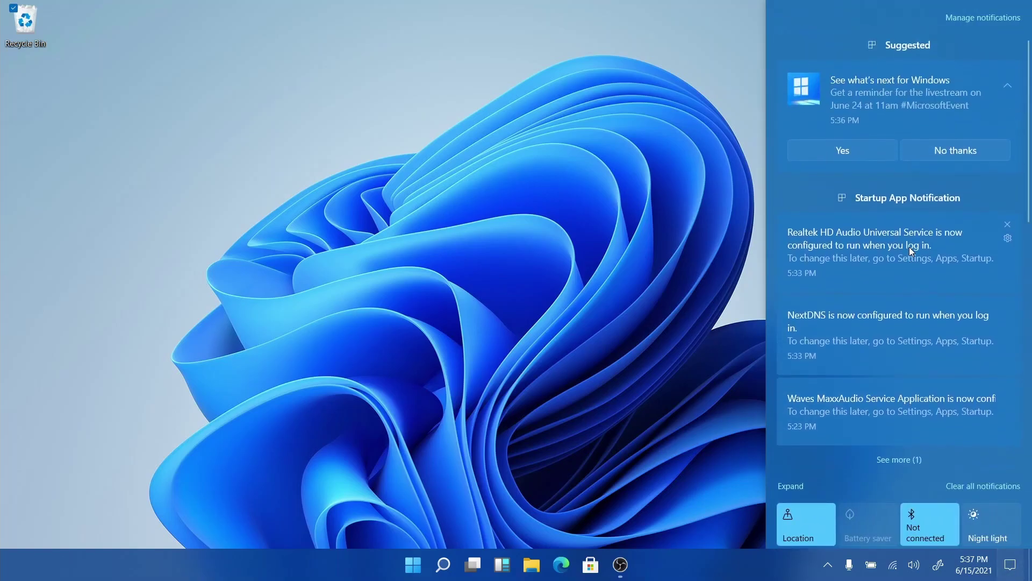
click(785, 487)
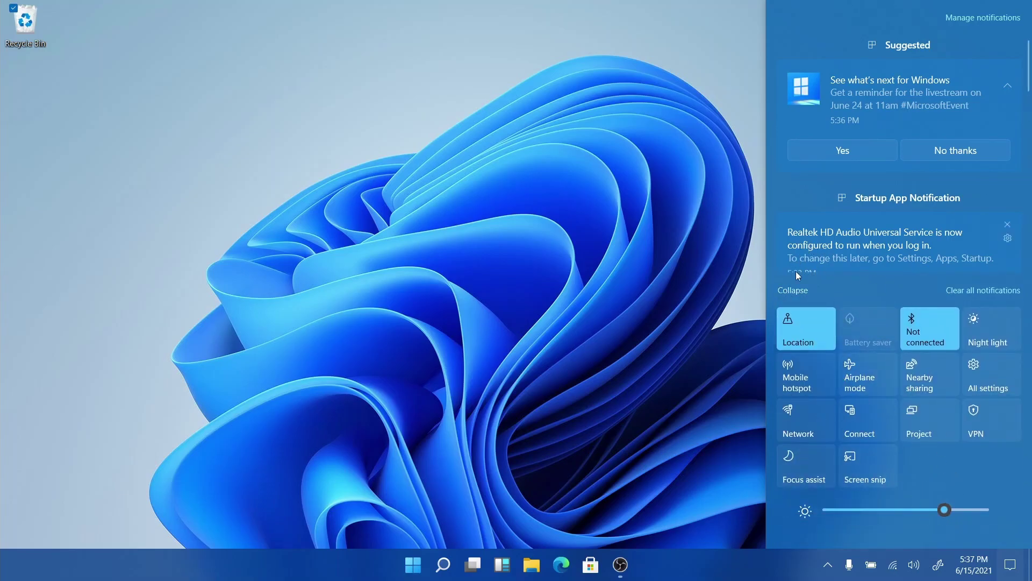
click(800, 291)
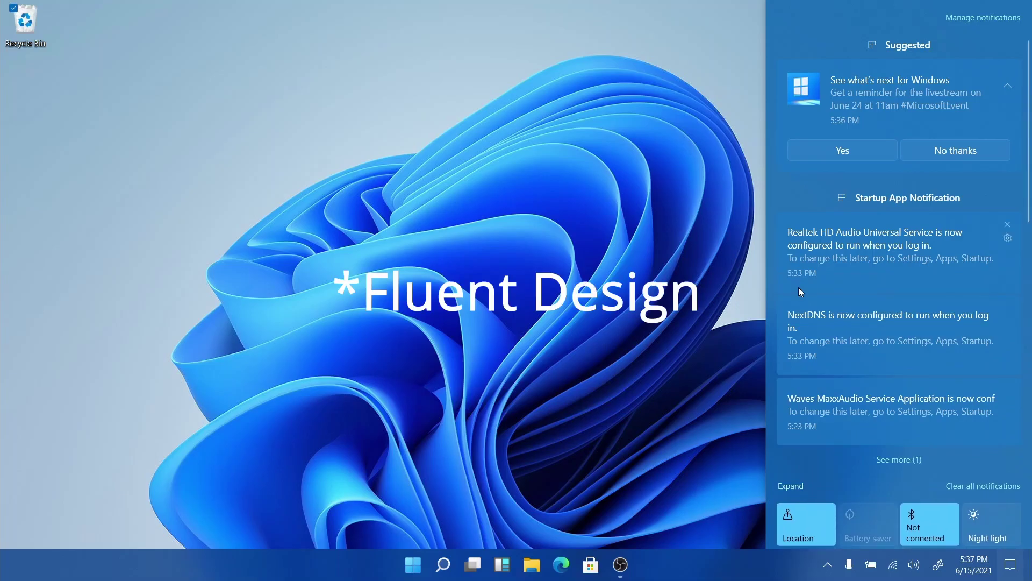
scroll(827, 253, down, 2)
scroll(828, 253, up, 2)
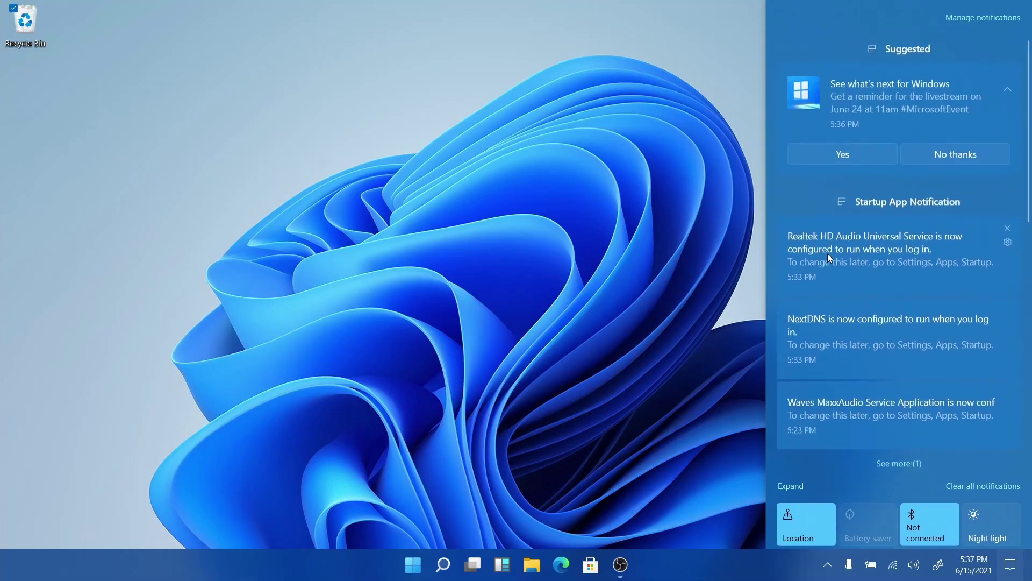
click(654, 308)
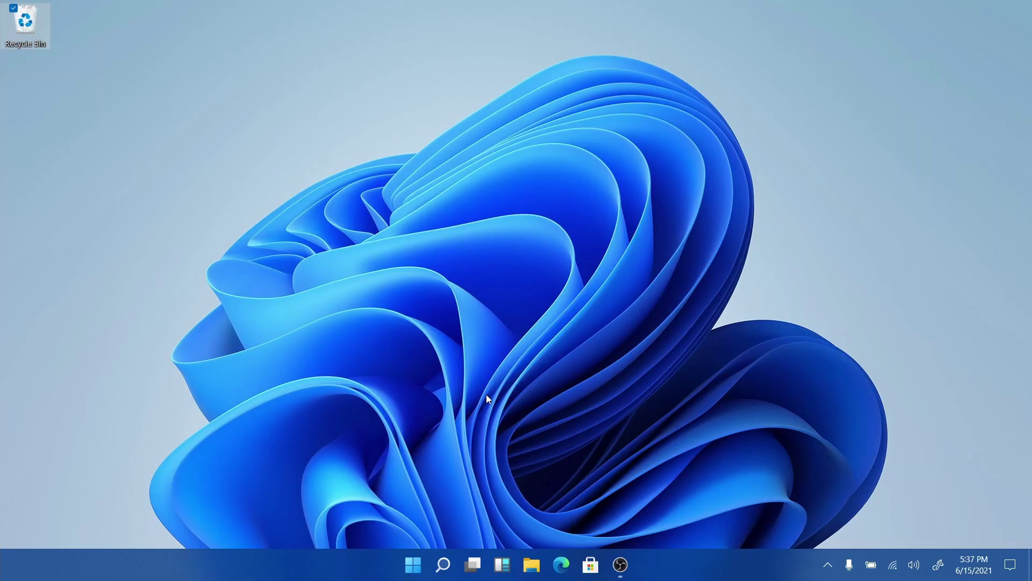
Open the Start menu and look through both pages of pinned apps.
click(414, 568)
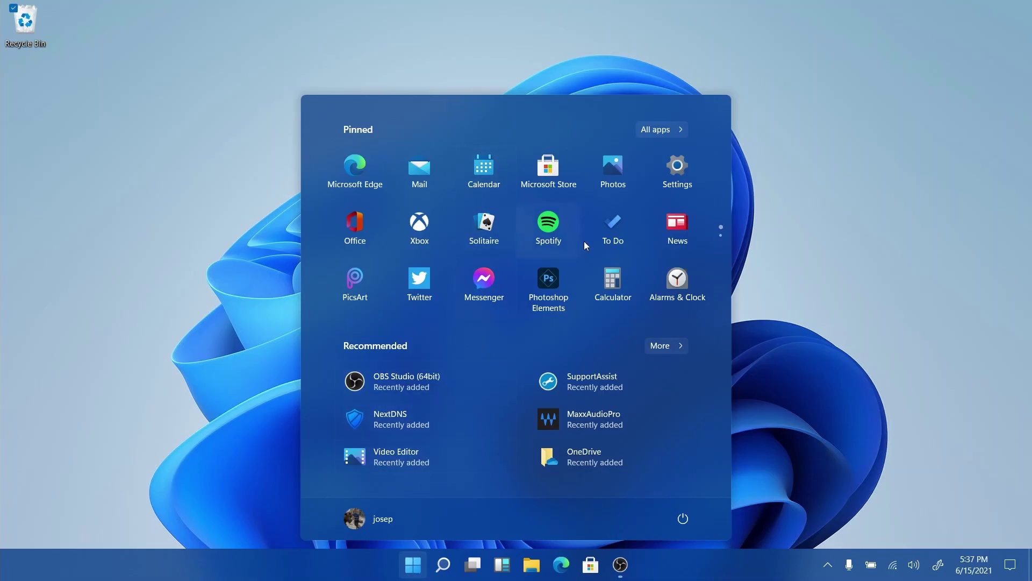
scroll(573, 246, down, 1)
scroll(571, 243, up, 1)
scroll(571, 242, down, 1)
scroll(571, 242, up, 1)
Browse the Start menu's full list of all apps and return to the pinned apps.
click(667, 130)
scroll(495, 305, down, 6)
scroll(495, 305, up, 2)
scroll(494, 305, up, 4)
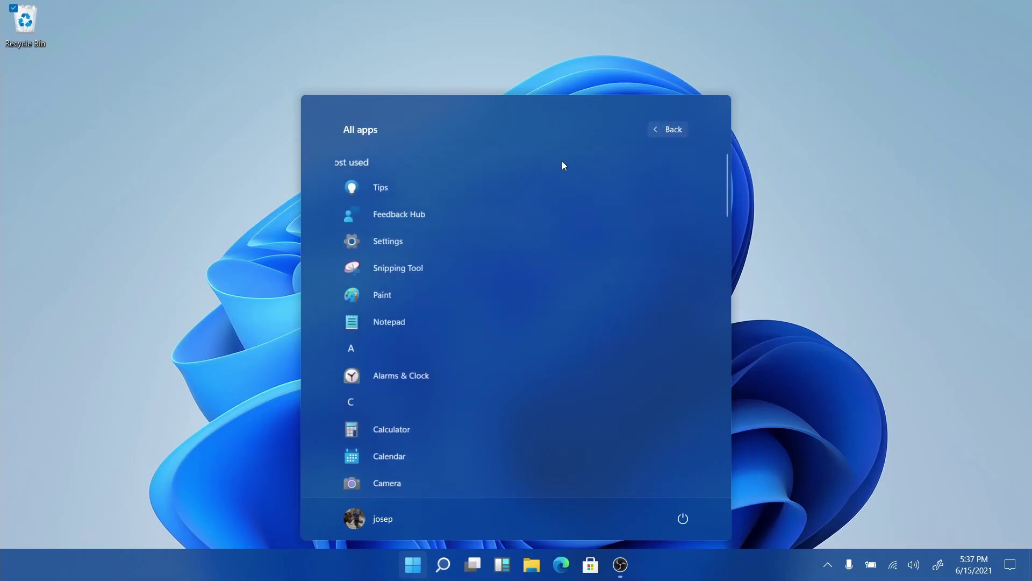
click(665, 128)
scroll(495, 282, down, 1)
scroll(495, 282, up, 1)
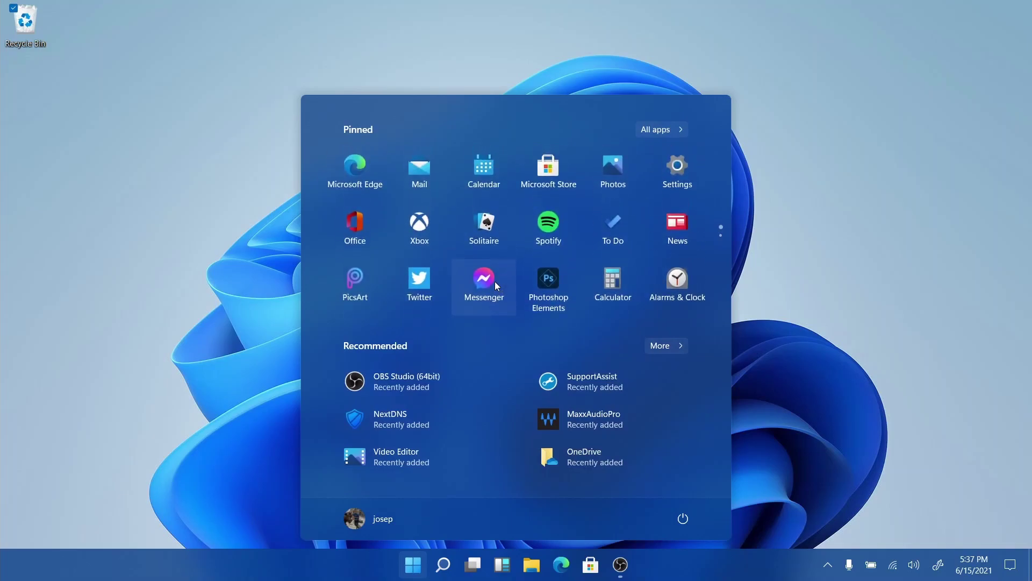
View the Start menu's full Recommended list and the Windows search panel.
click(663, 349)
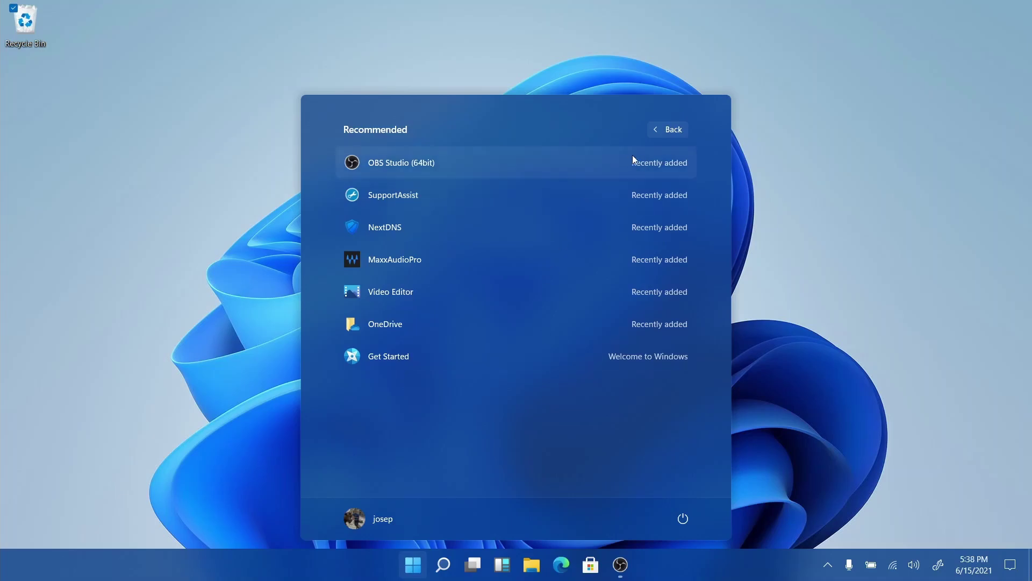
click(671, 129)
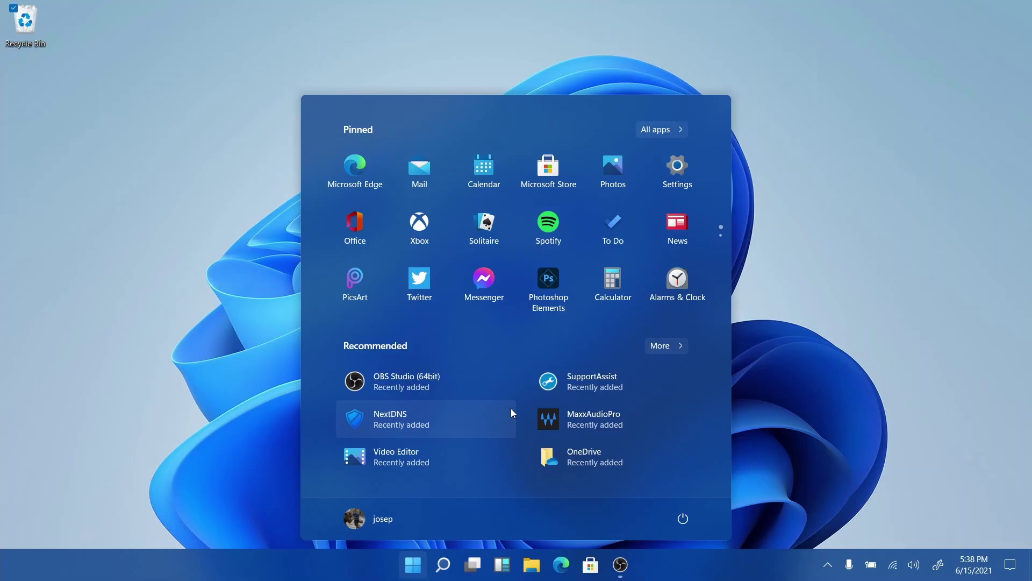
click(443, 564)
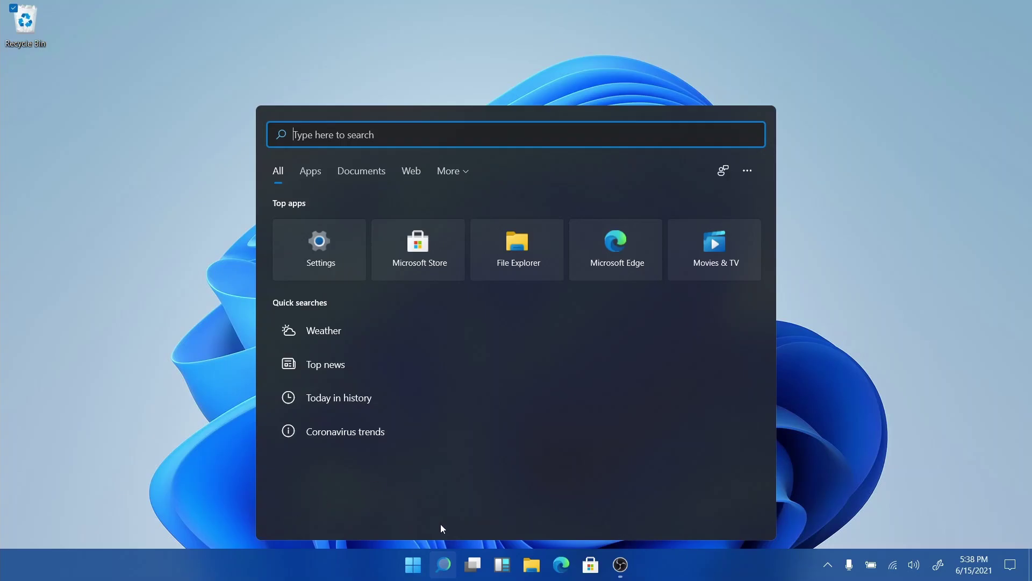
Add a second virtual desktop in Task View, switch to it, and return to Desktop 1.
click(472, 564)
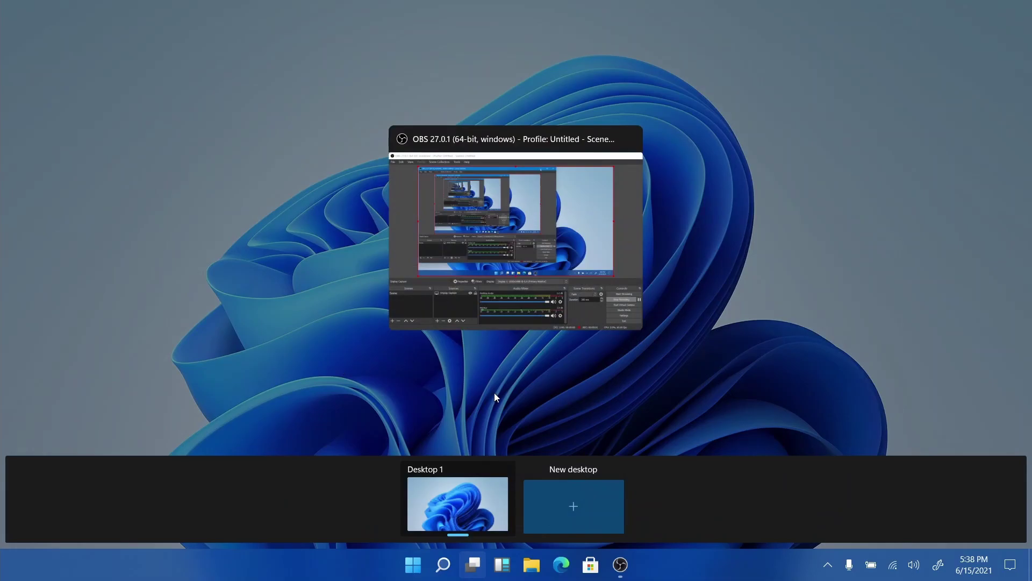
click(567, 511)
click(506, 505)
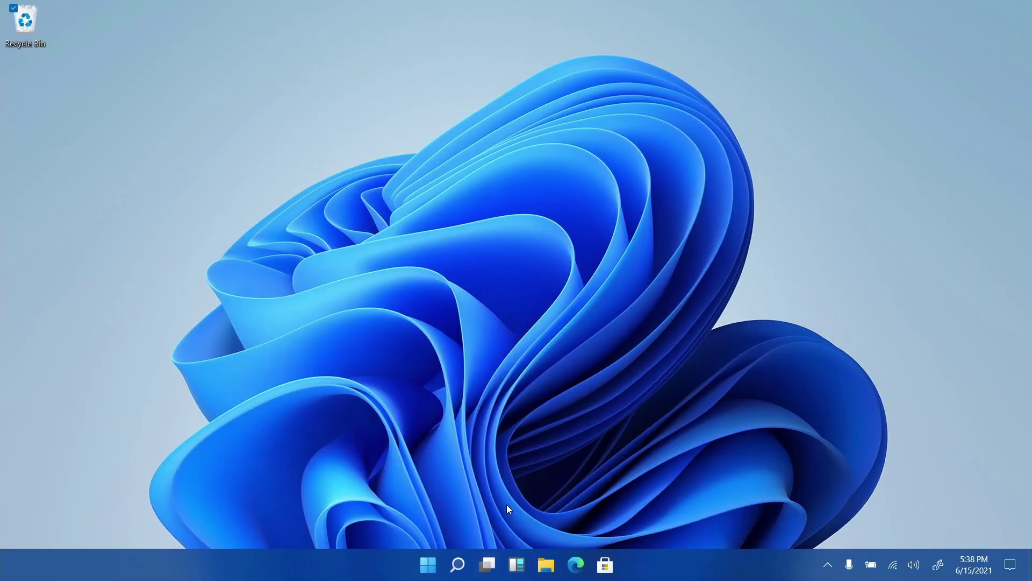
mouse_move(486, 574)
click(423, 511)
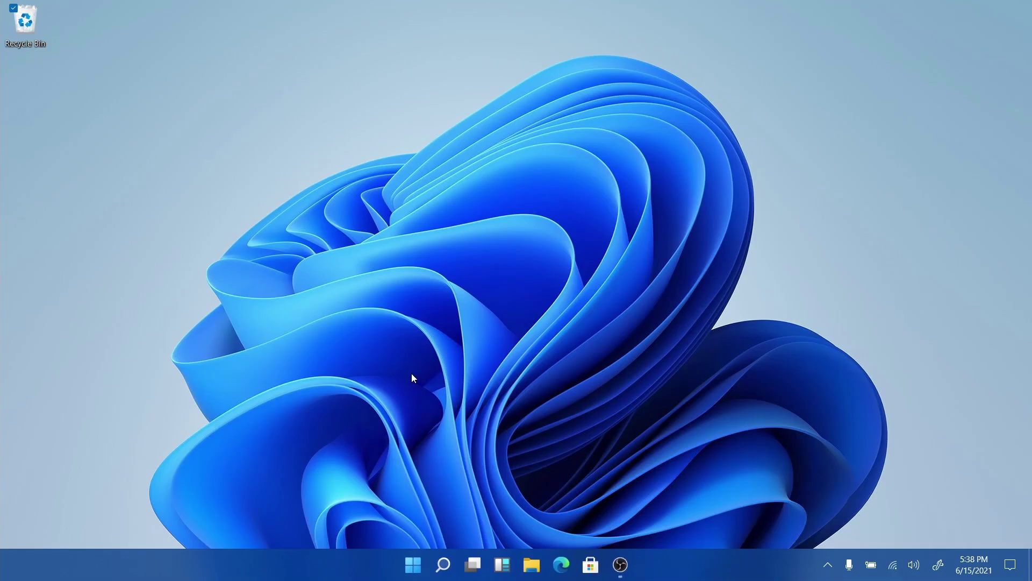
Switch to Desktop 2 through Task View and back to Desktop 1.
click(484, 571)
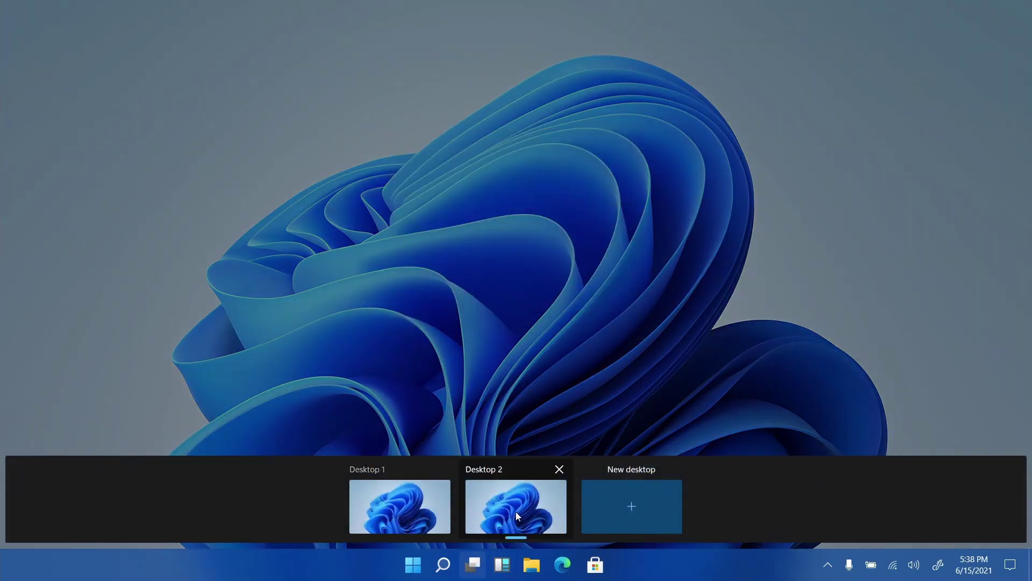
click(515, 511)
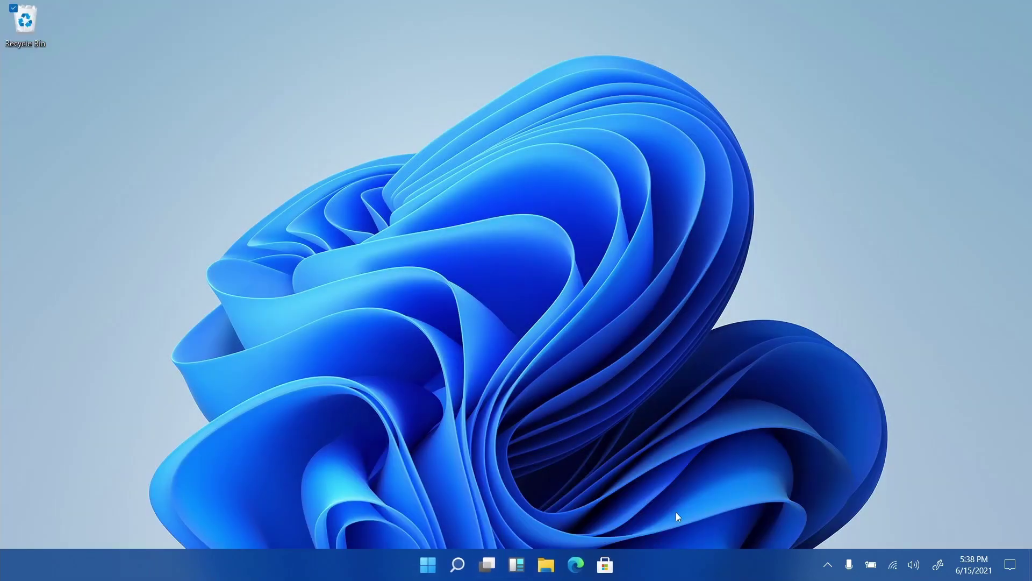
click(483, 574)
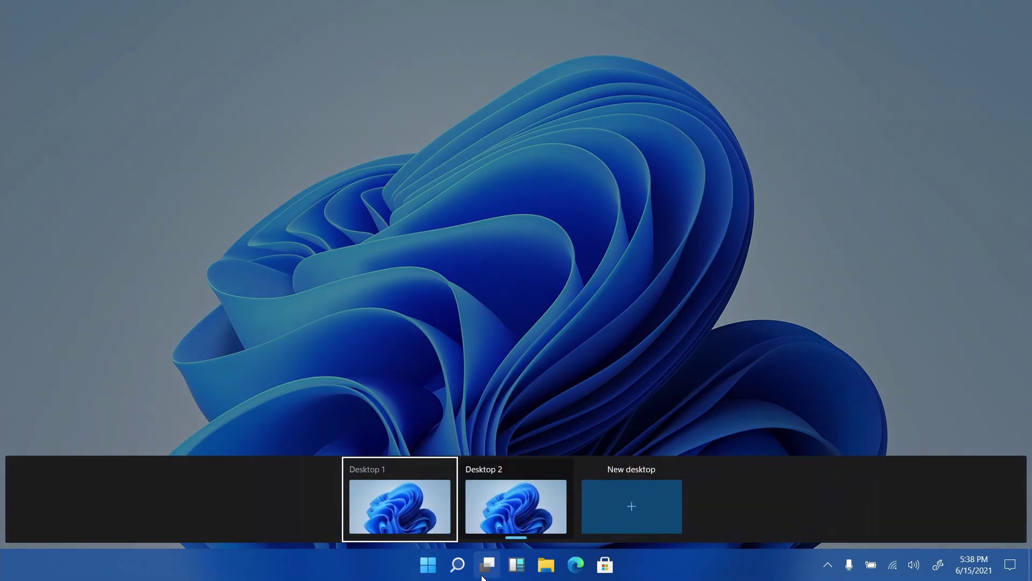
click(427, 513)
Remove Desktop 2 in Task View and go back to Desktop 1.
click(479, 569)
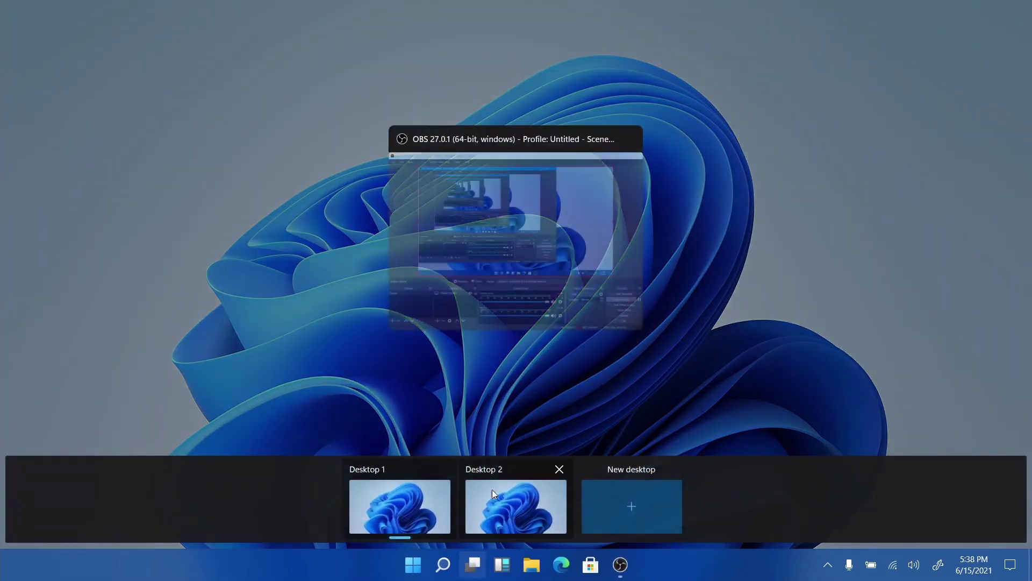
click(558, 468)
click(433, 498)
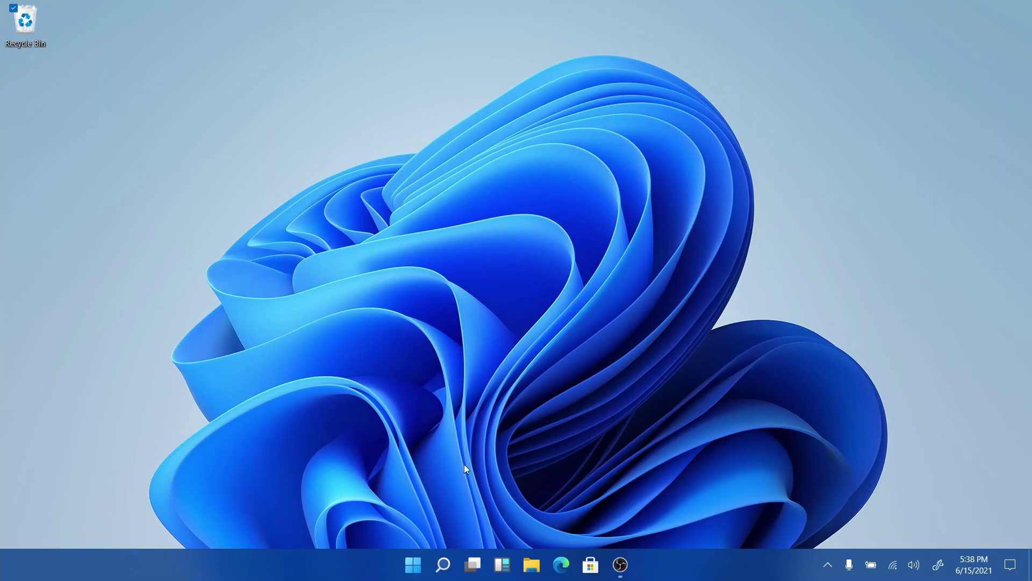
Open the Windows Dashboard widgets panel to view it.
click(502, 572)
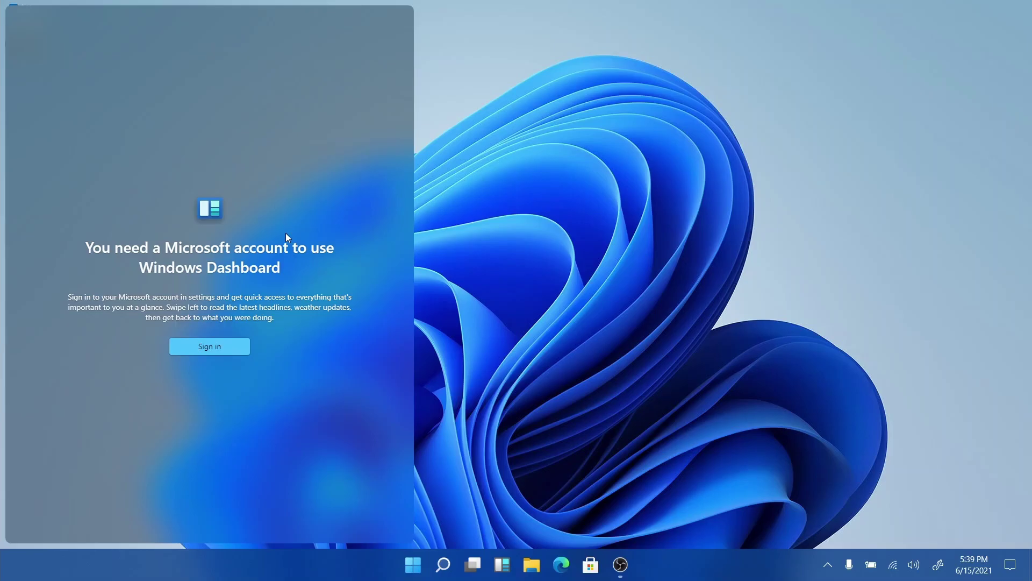
Open File Explorer and shrink its window in both width and height.
click(524, 567)
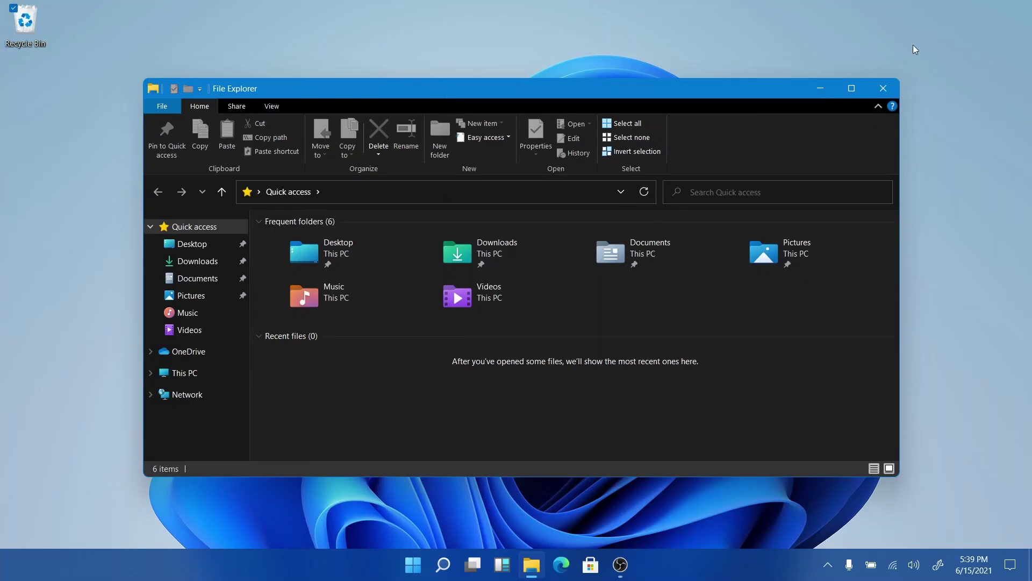
drag(897, 479, 833, 426)
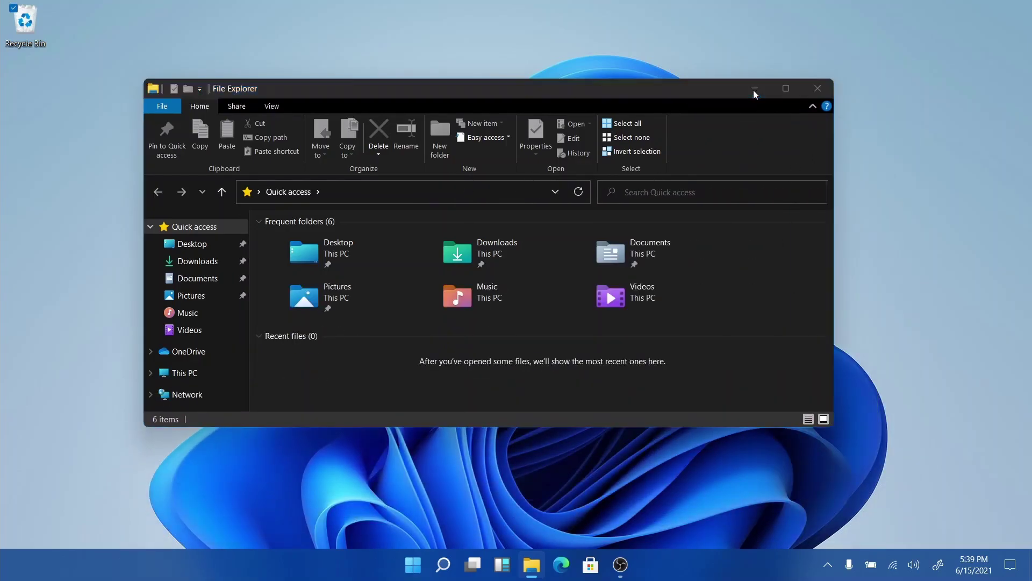
Minimize and restore the File Explorer window three times, and close it.
click(755, 89)
click(531, 564)
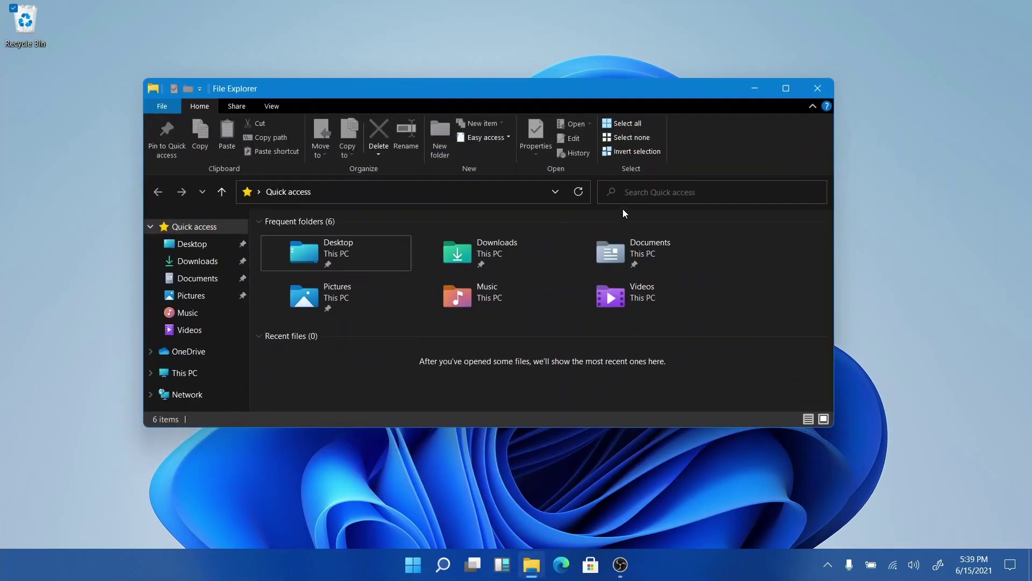
click(753, 90)
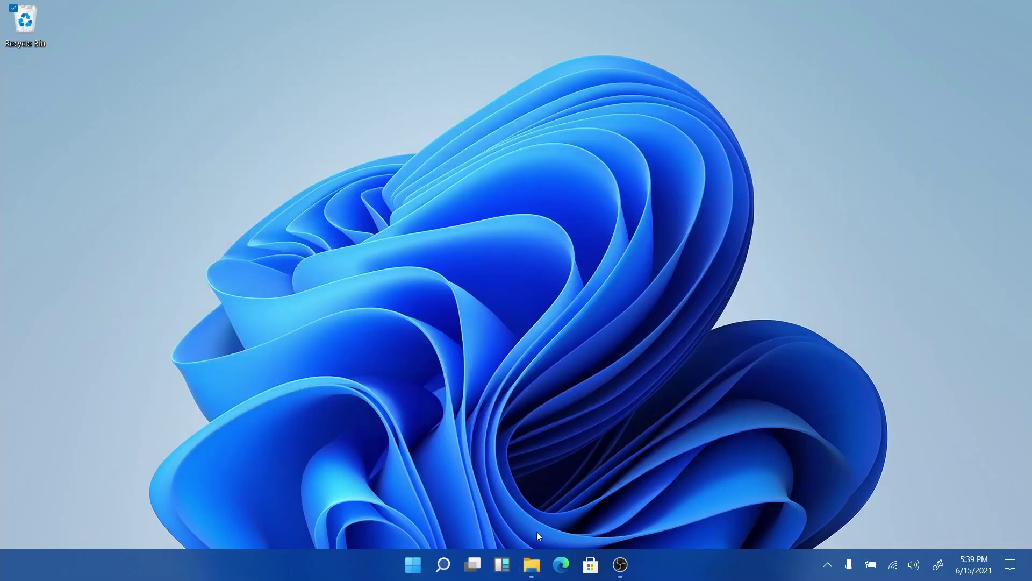
click(531, 565)
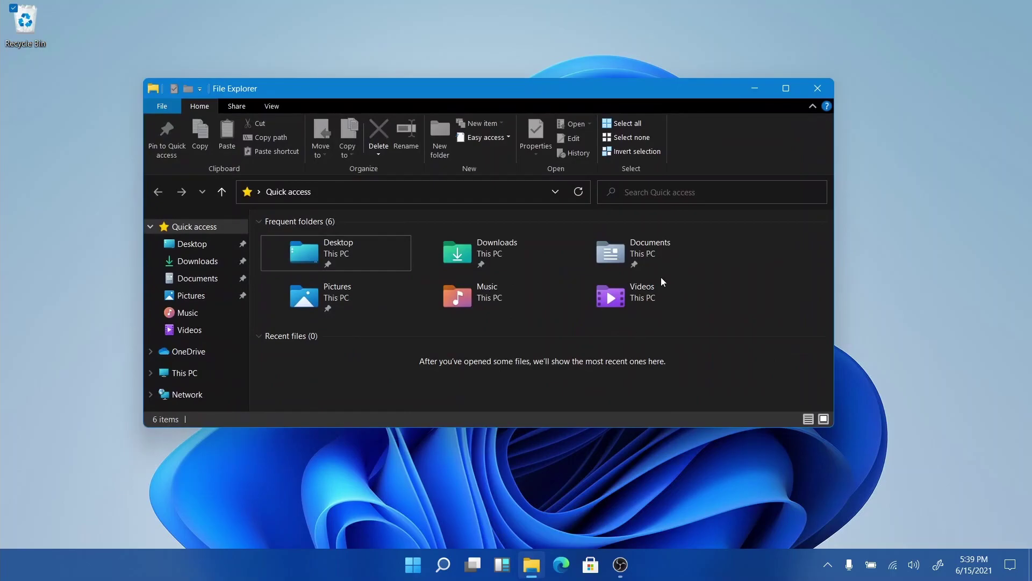
click(763, 89)
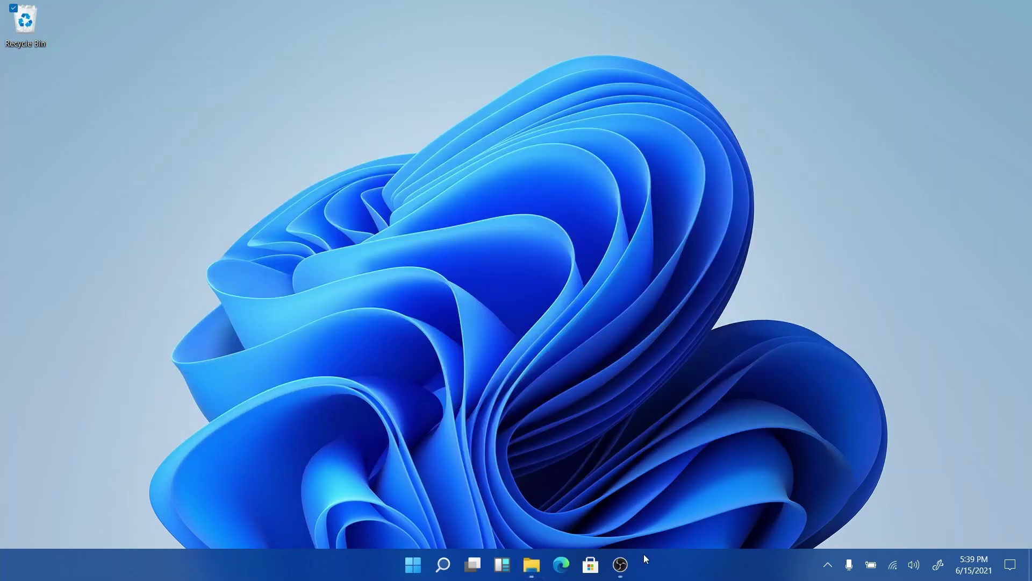
click(538, 567)
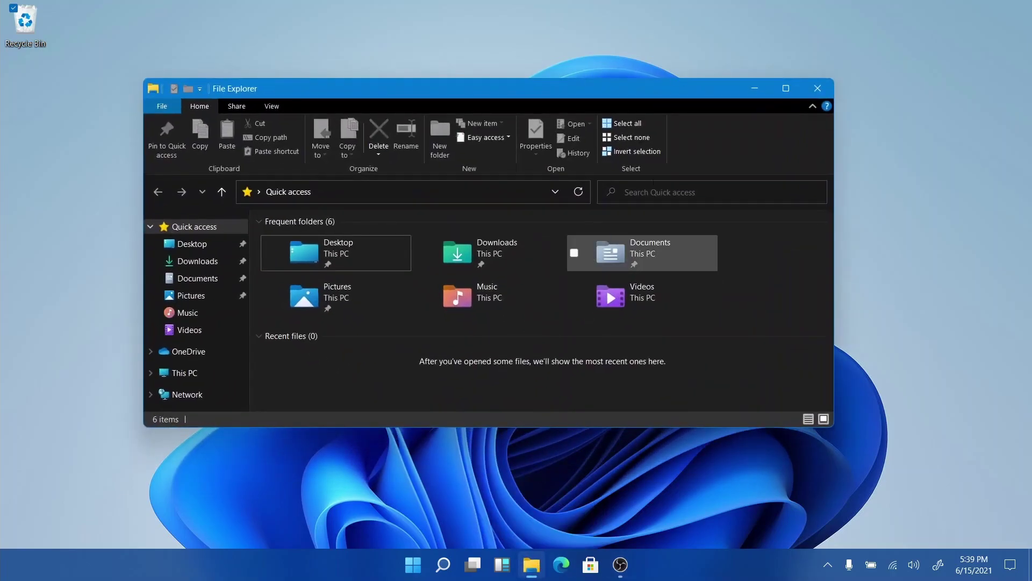
click(822, 91)
Open Microsoft Edge to view its new tab page, and close the browser.
click(561, 564)
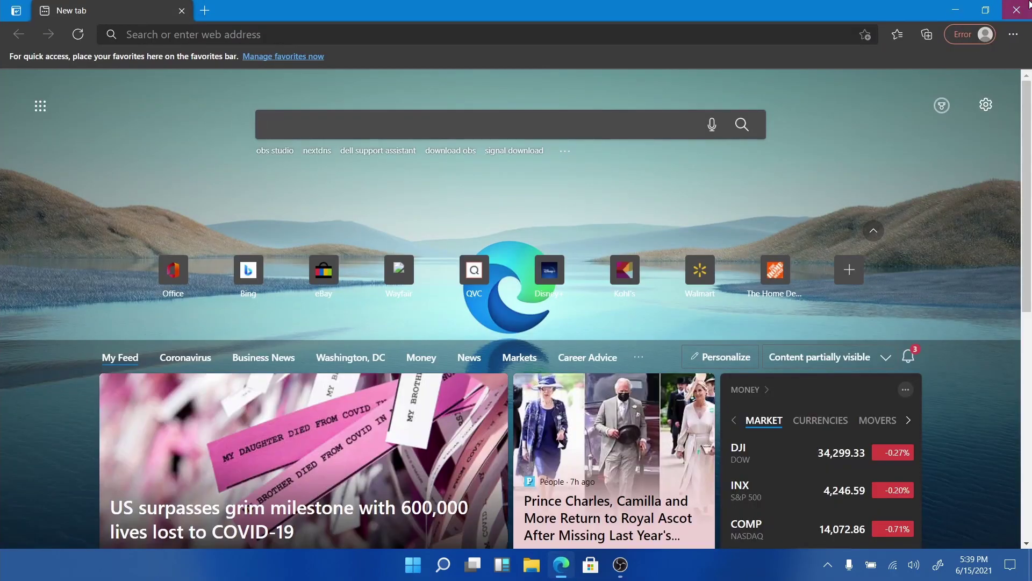
click(1024, 9)
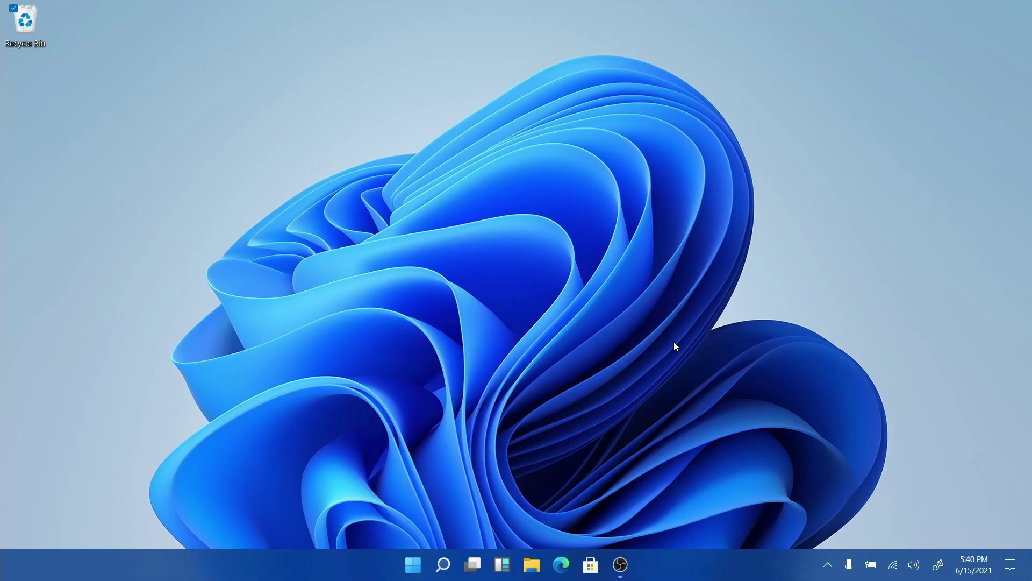
Open Microsoft Store, resize its window smaller, and move it toward the middle of the desktop.
click(590, 564)
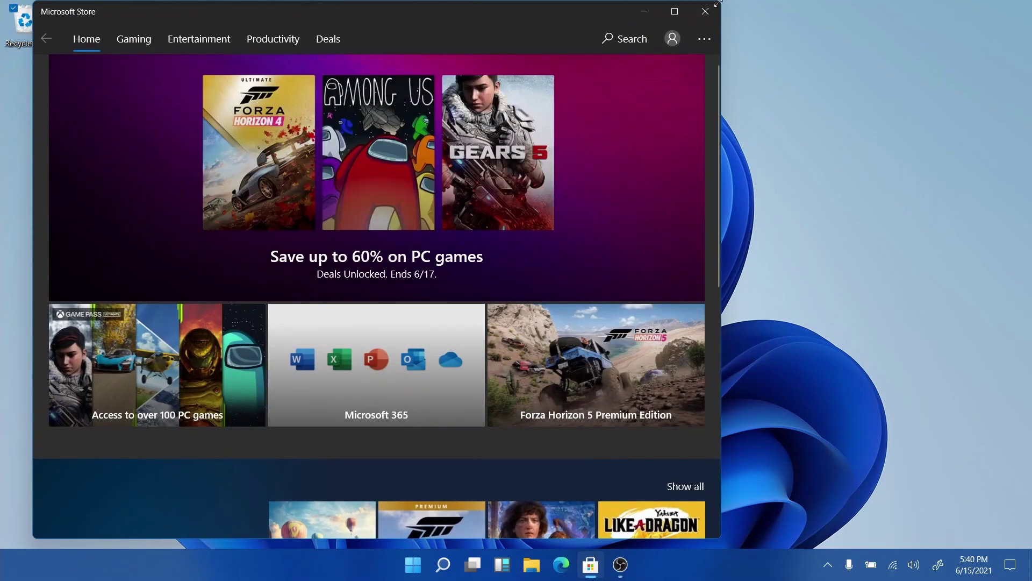
drag(655, 54, 575, 115)
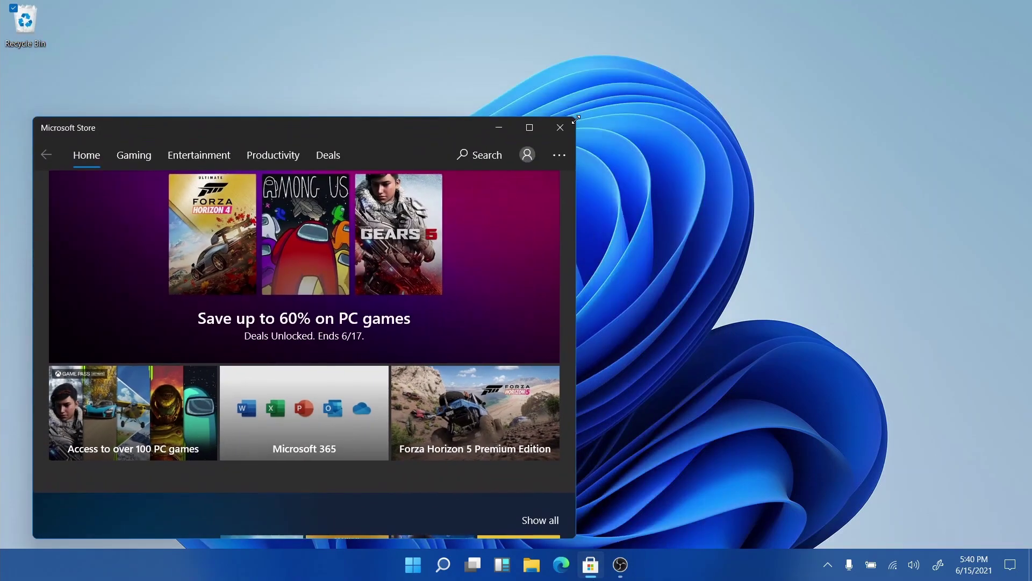
drag(414, 125, 543, 49)
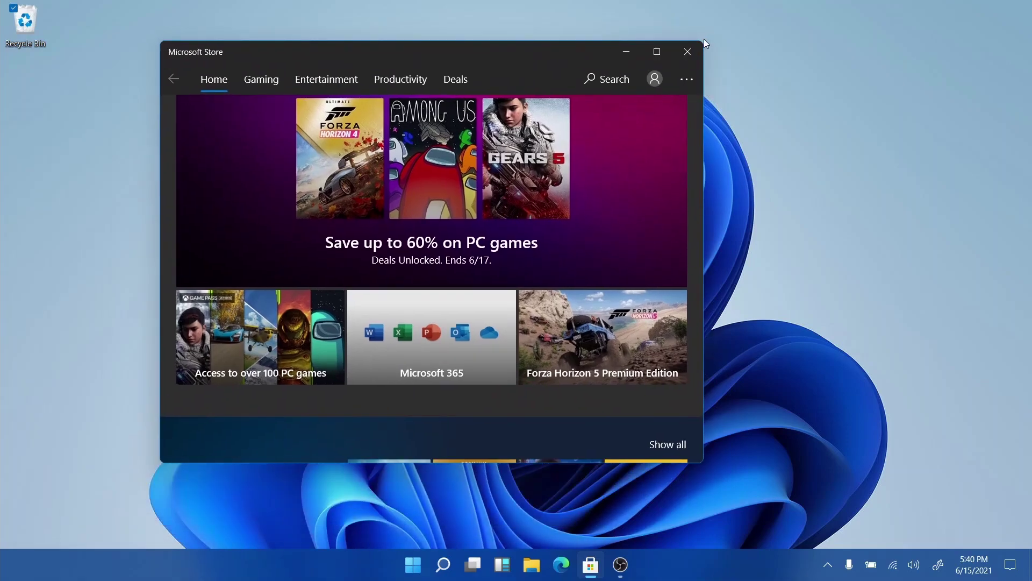
drag(701, 43, 740, 66)
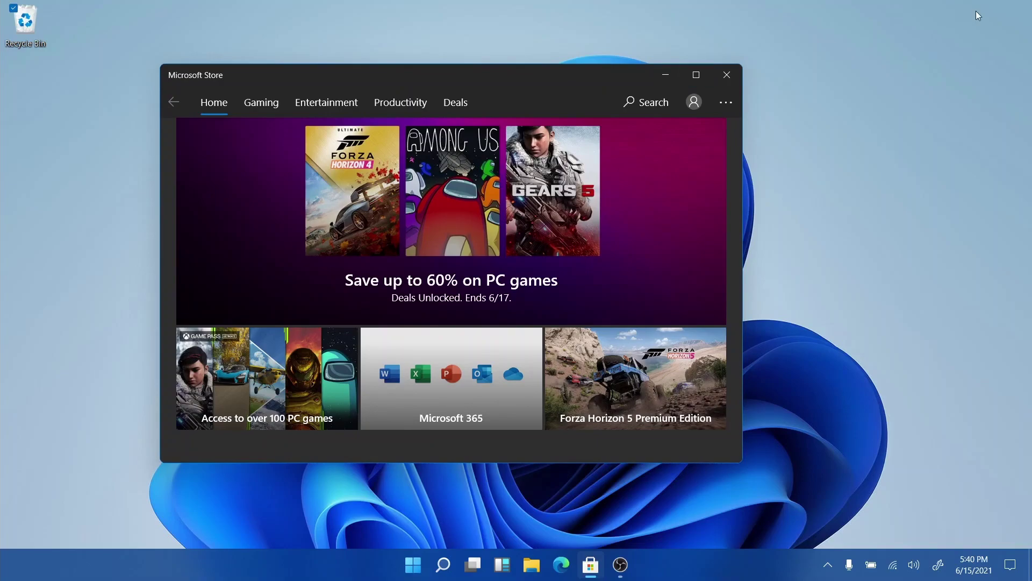
Snap the Microsoft Store window to the right half of the screen with the two-column snap layout.
mouse_move(705, 83)
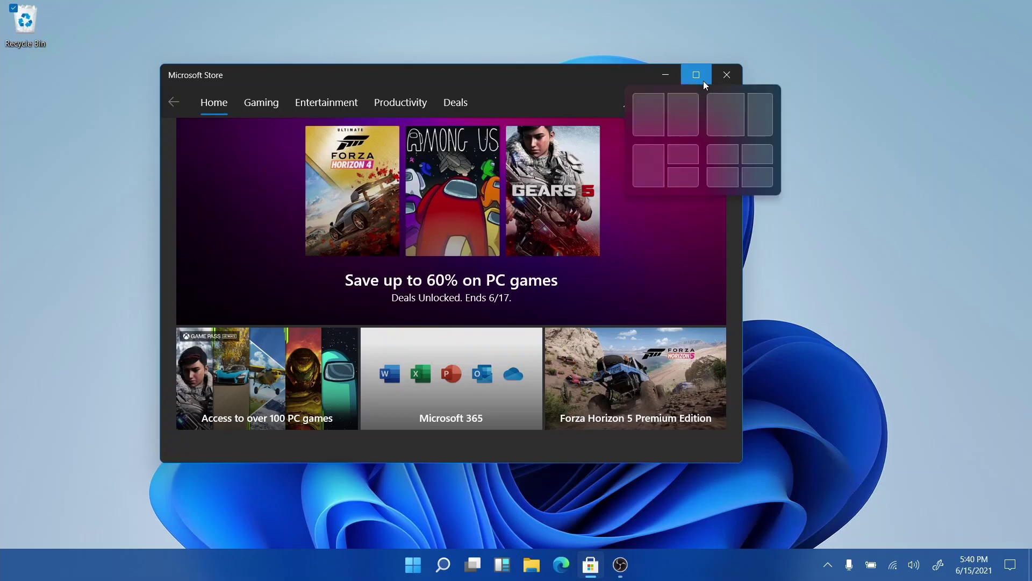
click(683, 118)
click(441, 409)
mouse_move(985, 11)
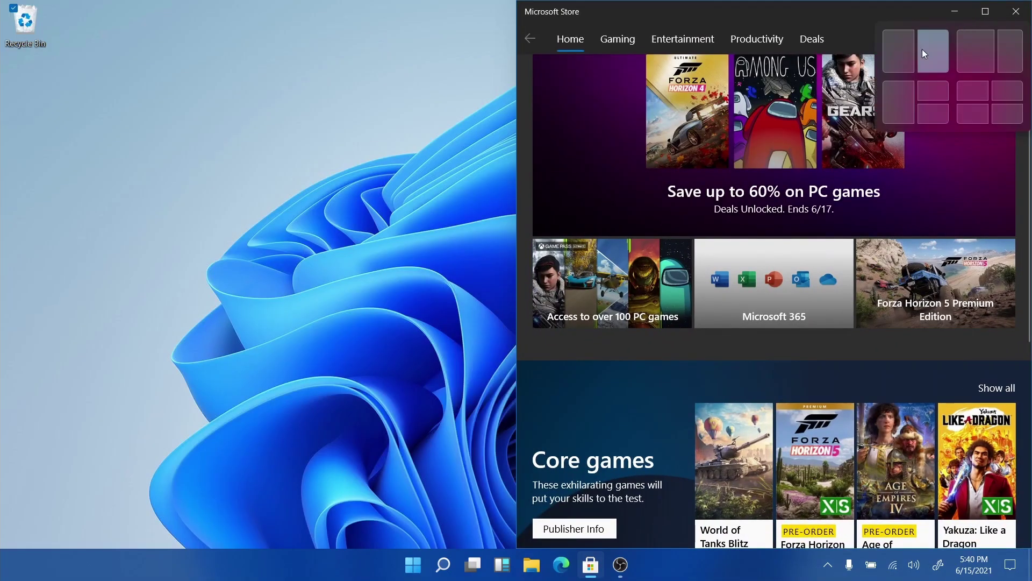
Snap the Microsoft Store window to the left half of the screen, and move it to the upper-right quarter with the three-zone snap layout.
click(907, 57)
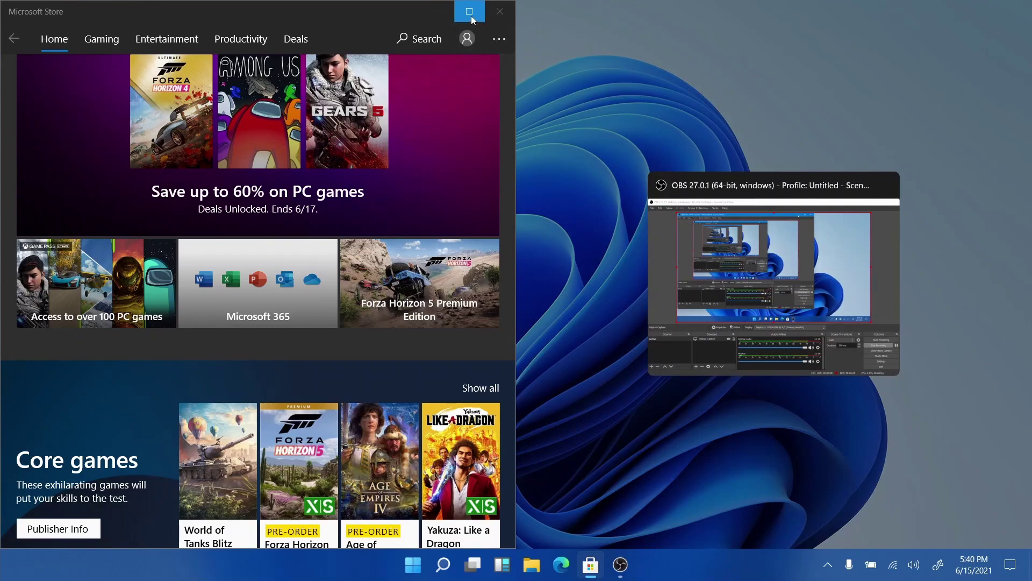
mouse_move(471, 12)
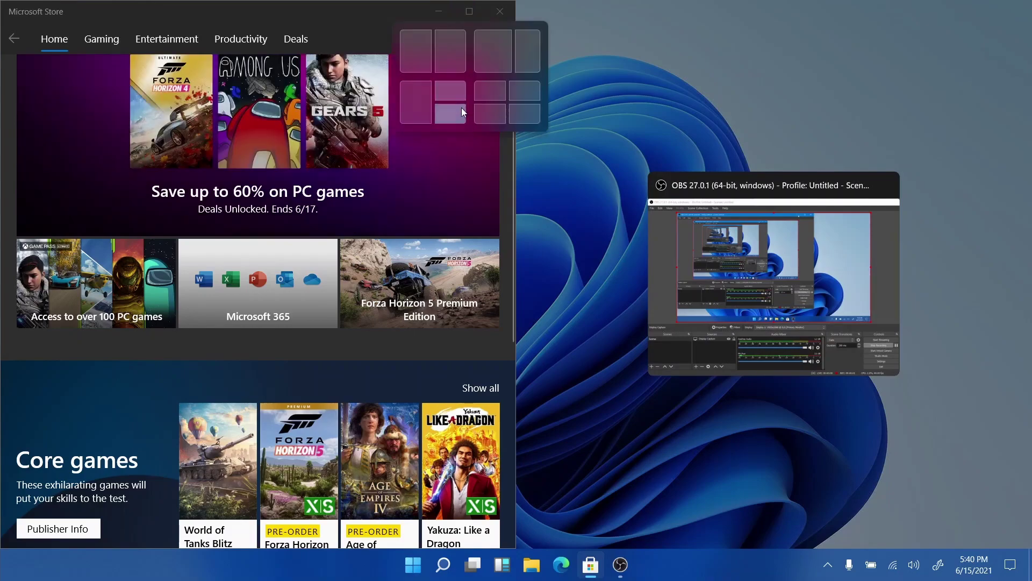
click(445, 83)
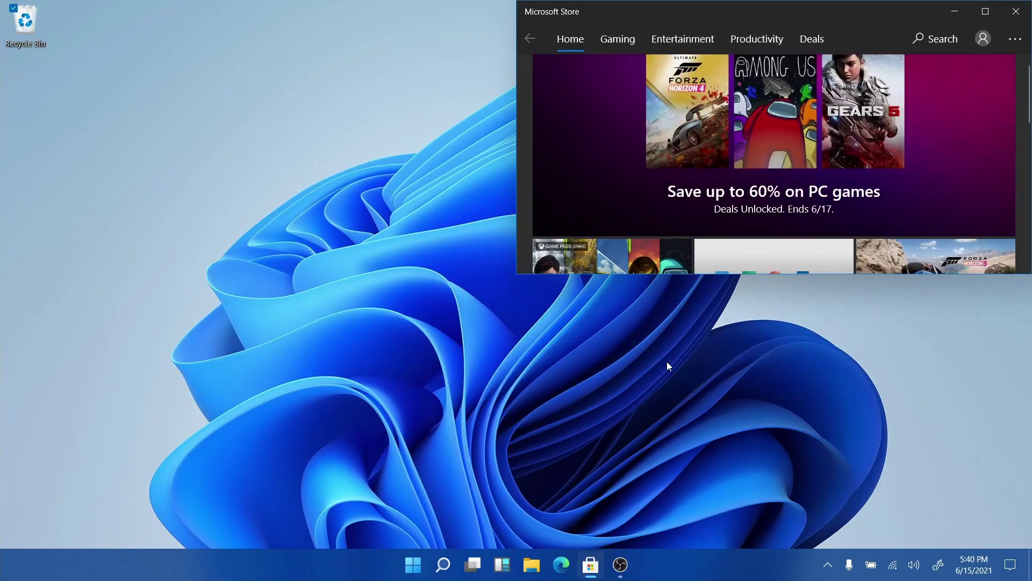
Maximize the Microsoft Store window and restore it to its smaller floating size.
click(986, 11)
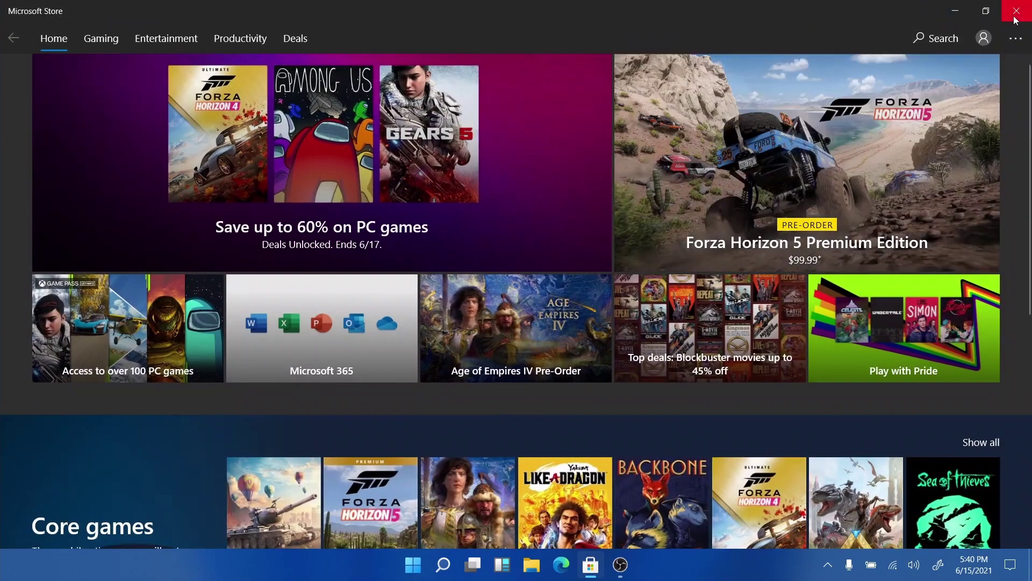
click(986, 11)
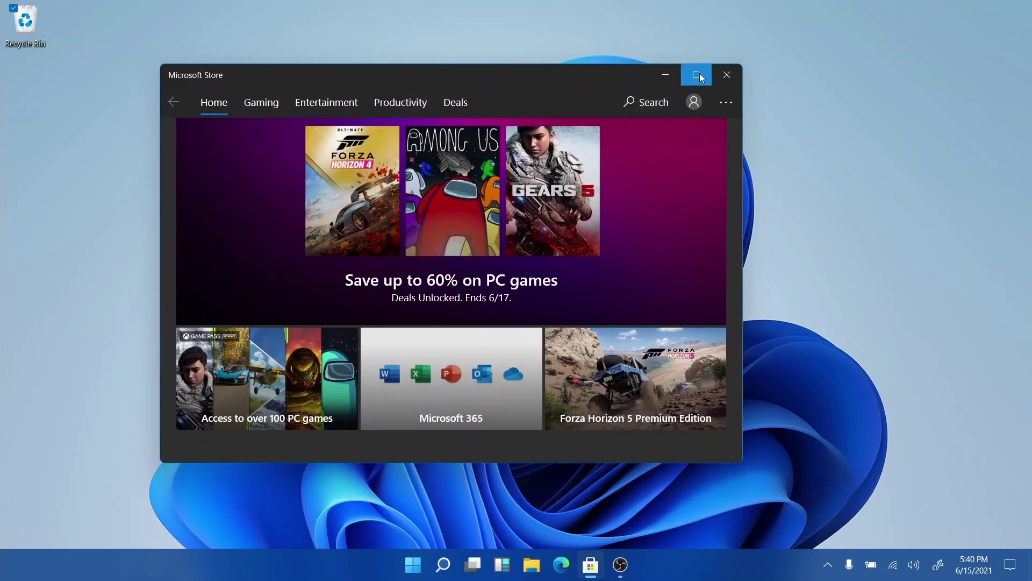
mouse_move(701, 78)
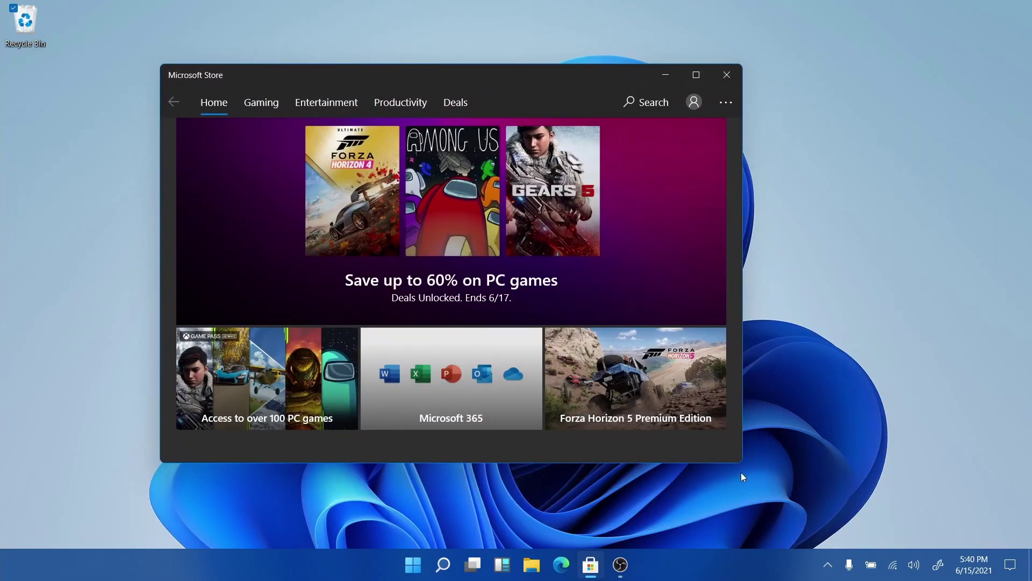
Show the hidden system tray icons and dismiss them.
click(827, 569)
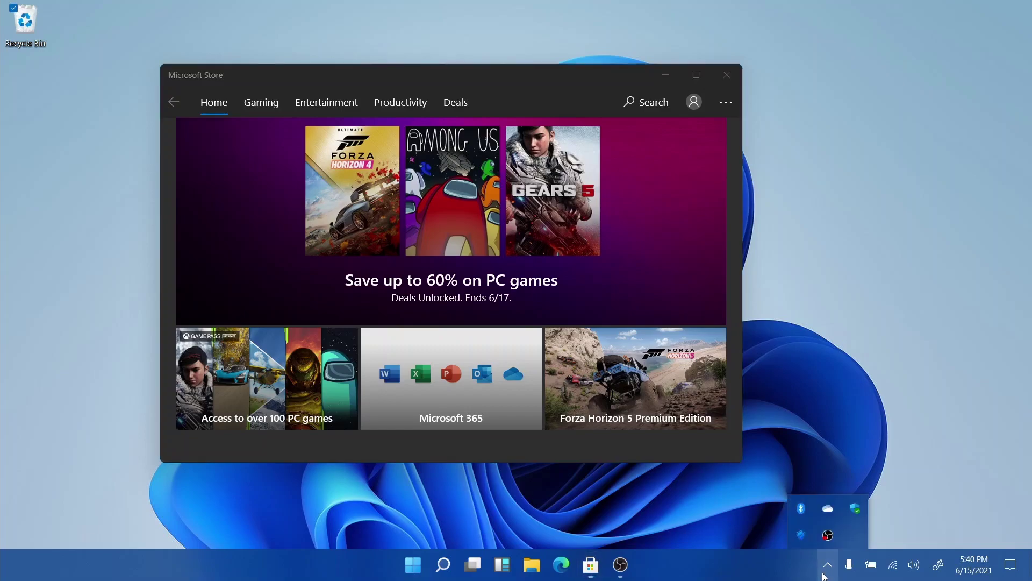
click(419, 567)
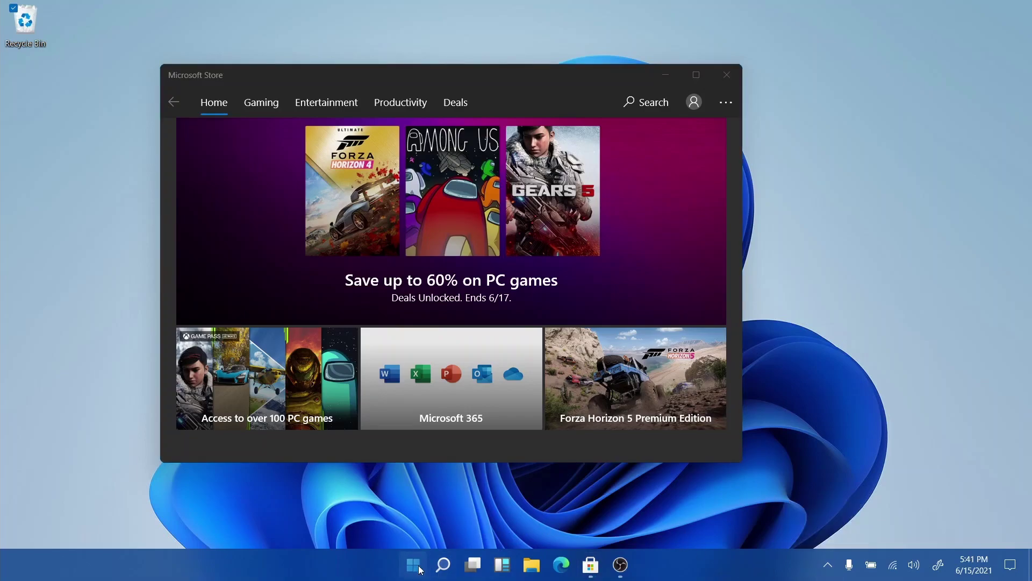
Open Windows Settings and go to the Windows Update page of the Update & Security category.
click(420, 569)
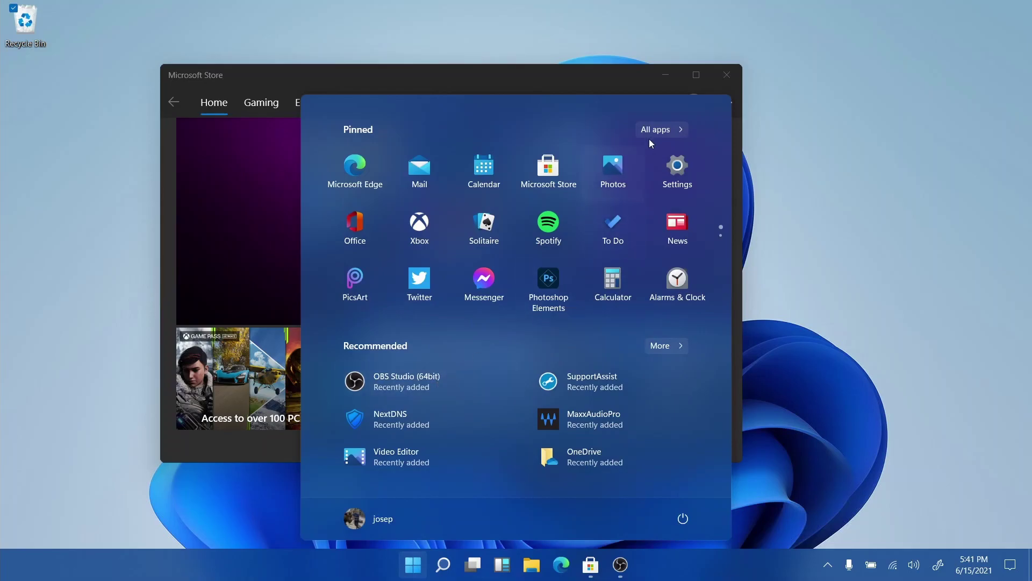
click(676, 156)
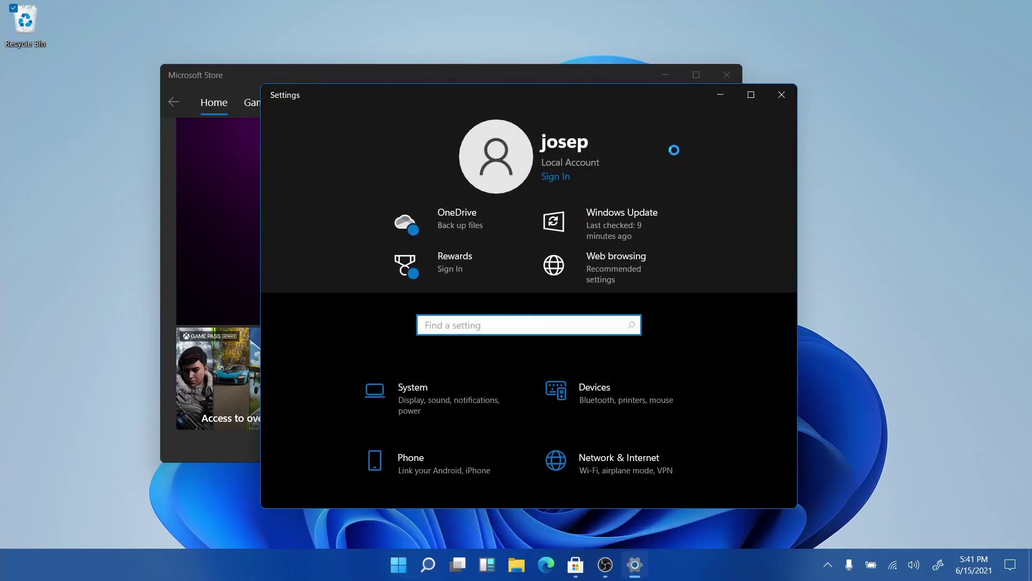
scroll(674, 149, down, 5)
click(416, 463)
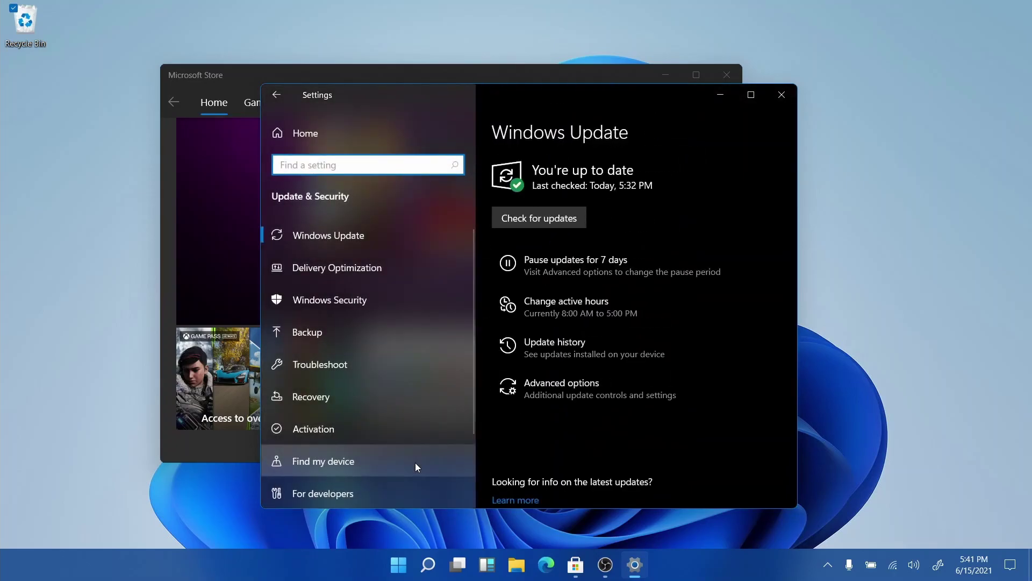
Check for Windows updates, look through the Update & Security sections, and close Settings.
click(558, 216)
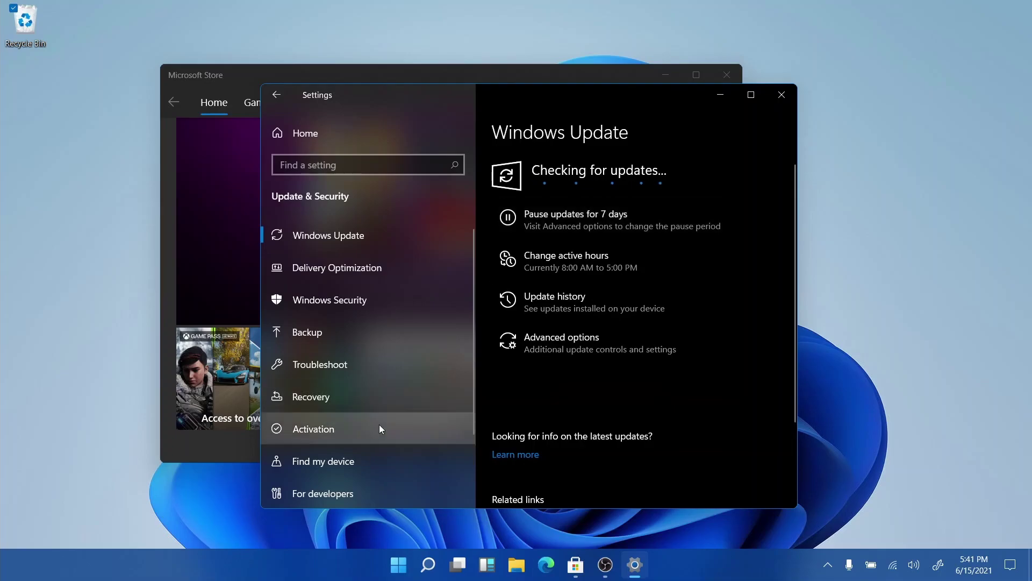
scroll(370, 471, down, 2)
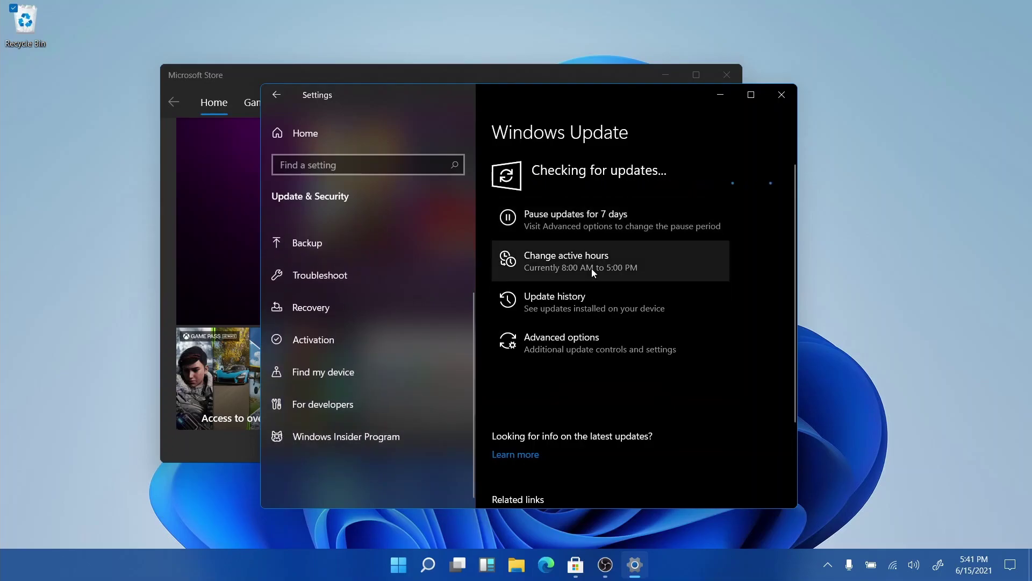
scroll(351, 325, up, 3)
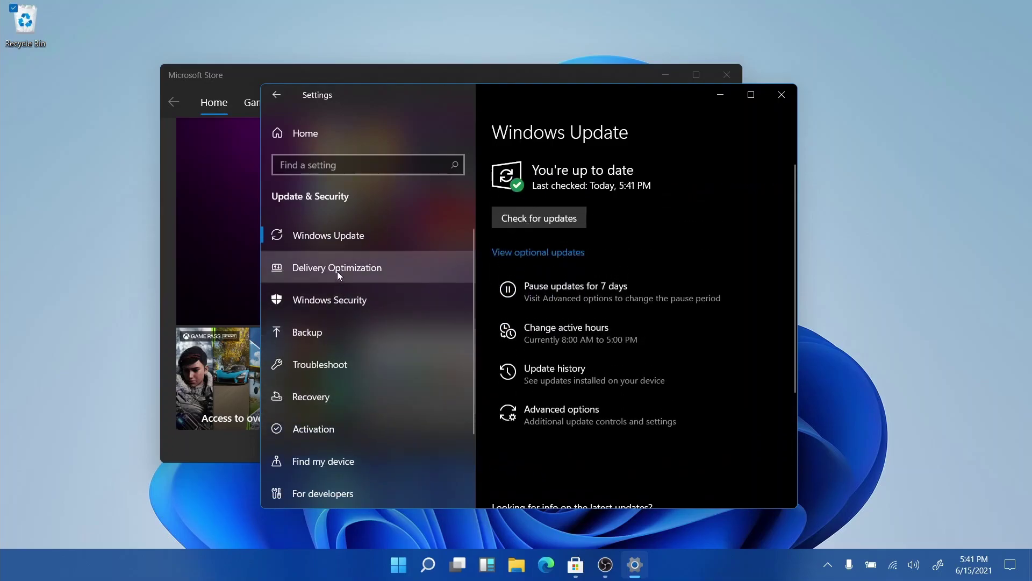
click(785, 94)
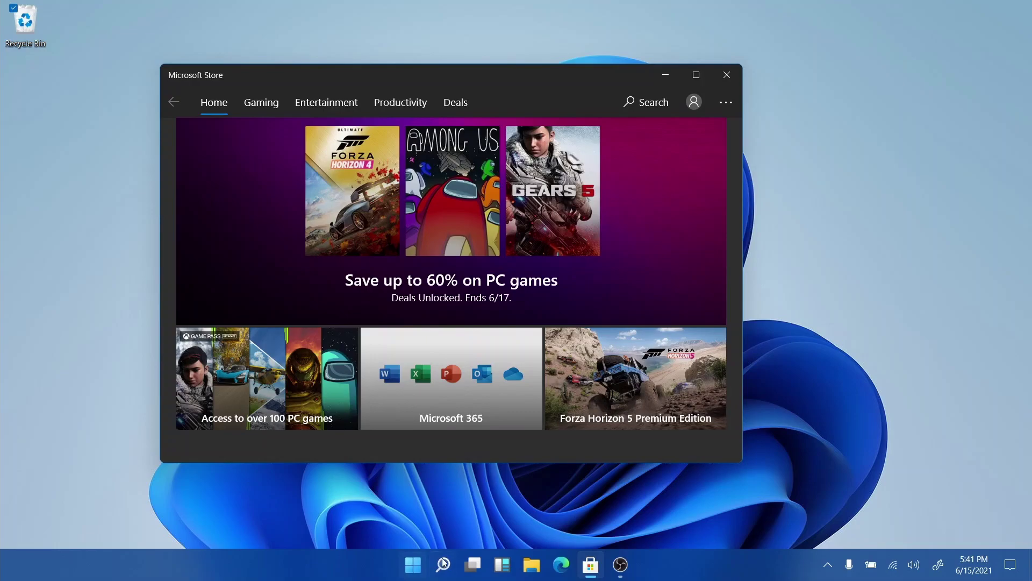
Start installing Messenger from the pinned apps of the Start menu.
click(413, 564)
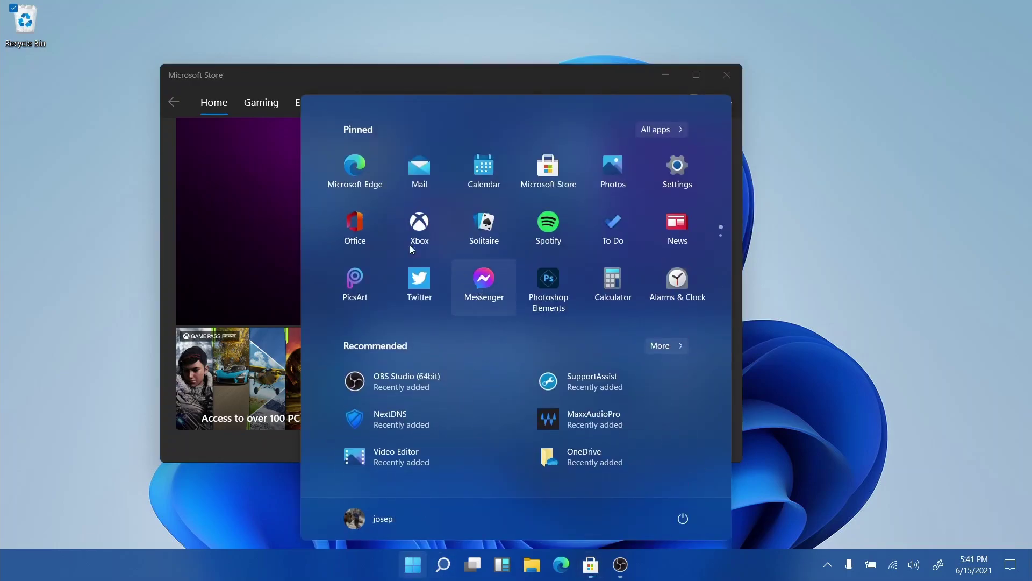
click(463, 276)
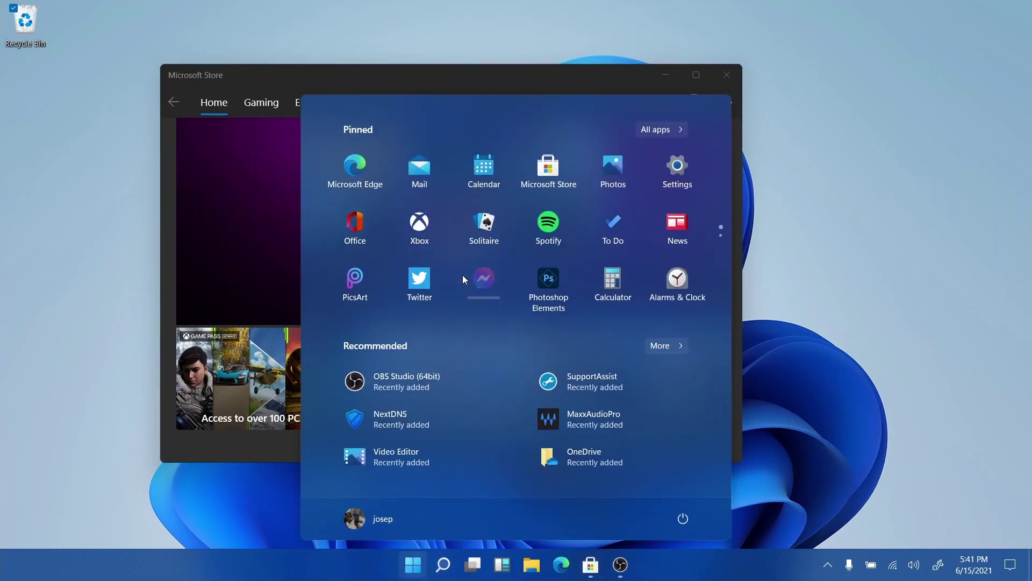
Open the Office app to view its welcome page, and close both the Office and Microsoft Store windows.
click(359, 228)
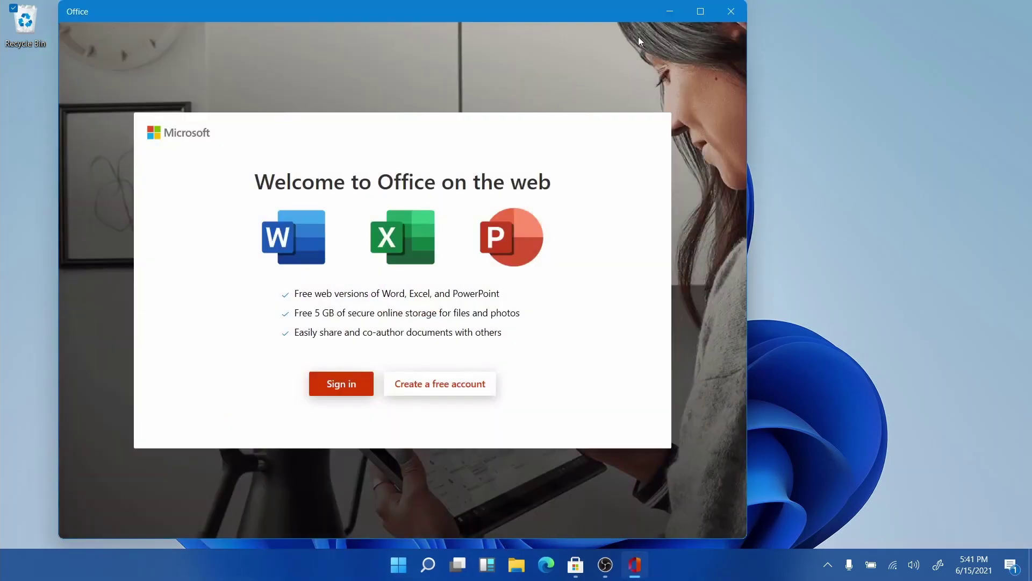
click(730, 12)
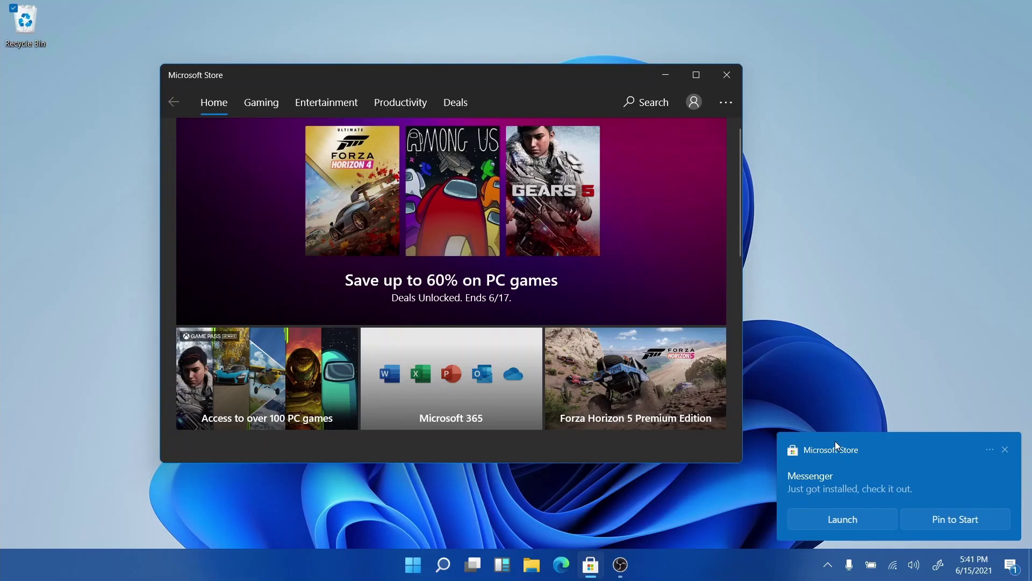
click(719, 79)
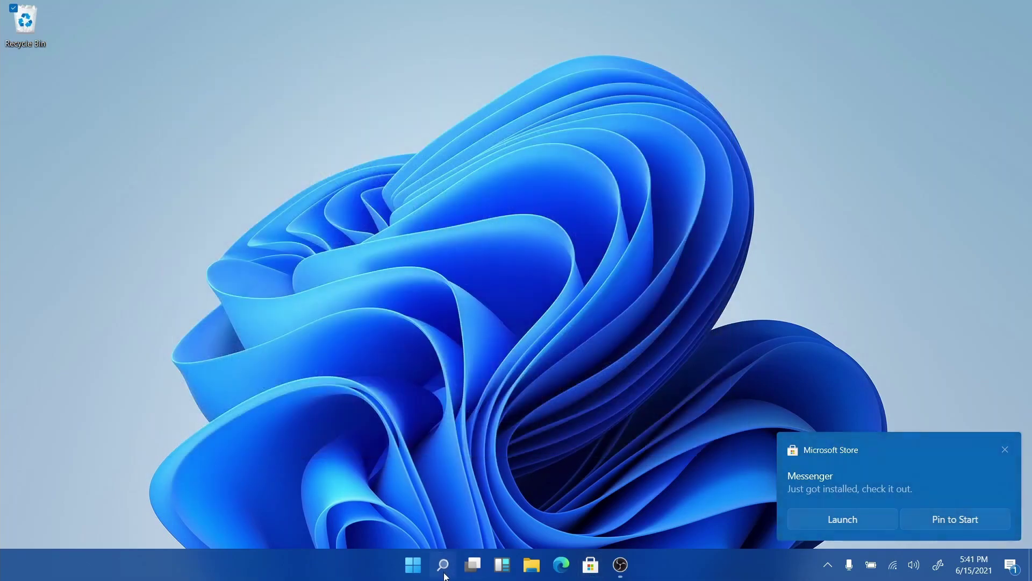
Launch Messenger from its installation notification and move its window toward the left side of the desktop.
click(444, 575)
click(864, 314)
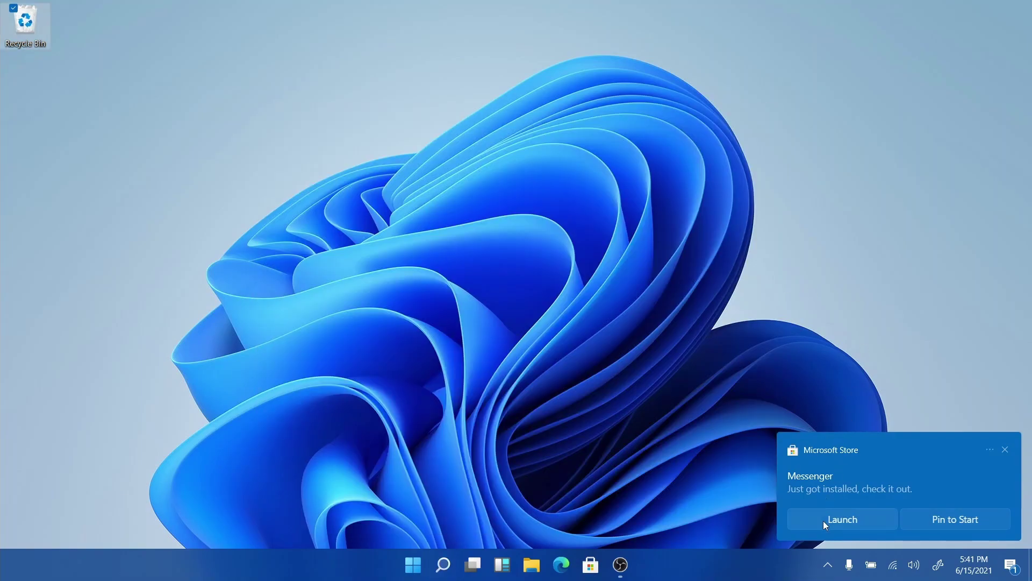
click(842, 521)
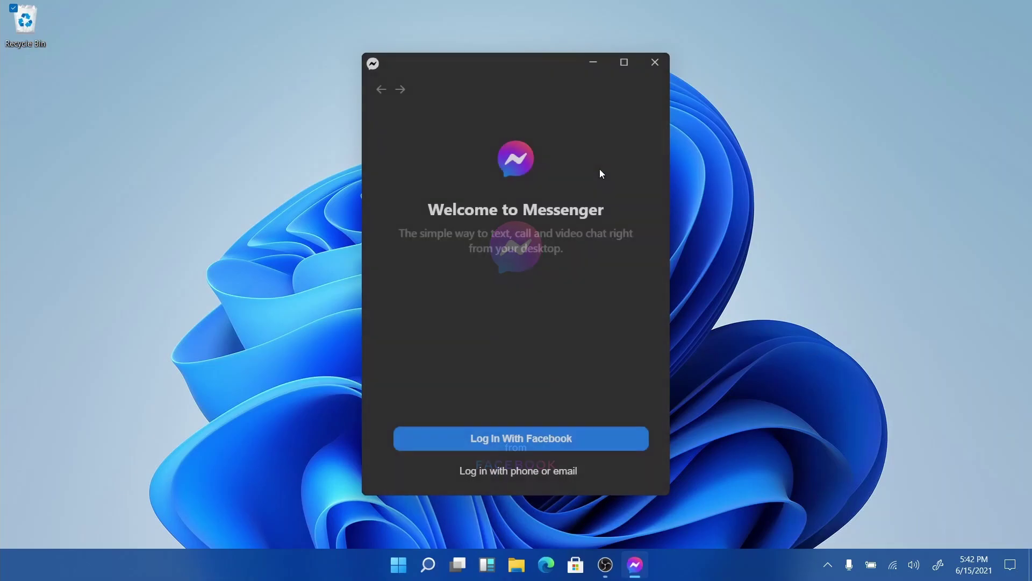
drag(513, 68, 302, 64)
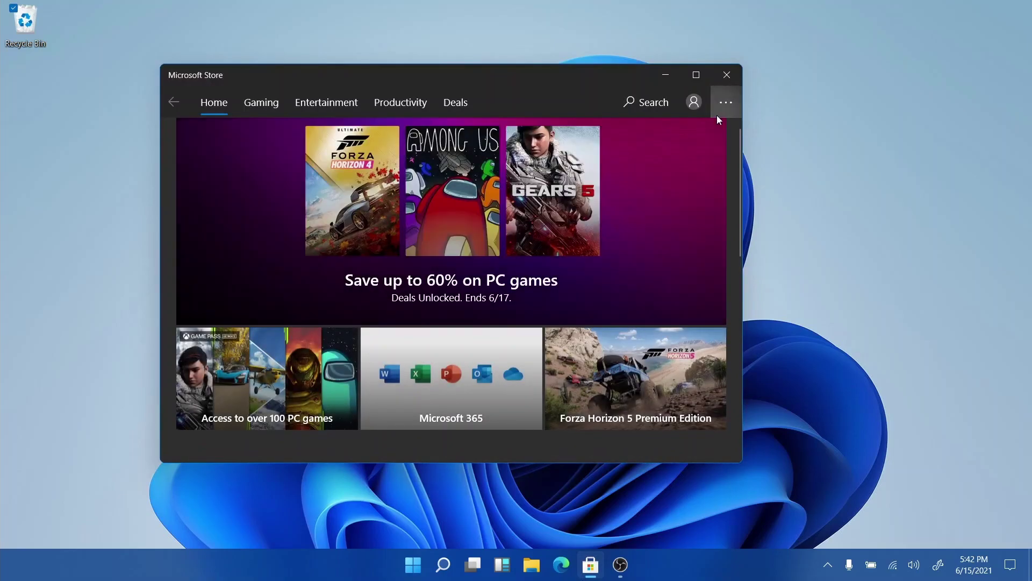
Open the Downloads and updates page in Microsoft Store and check for app updates.
click(718, 115)
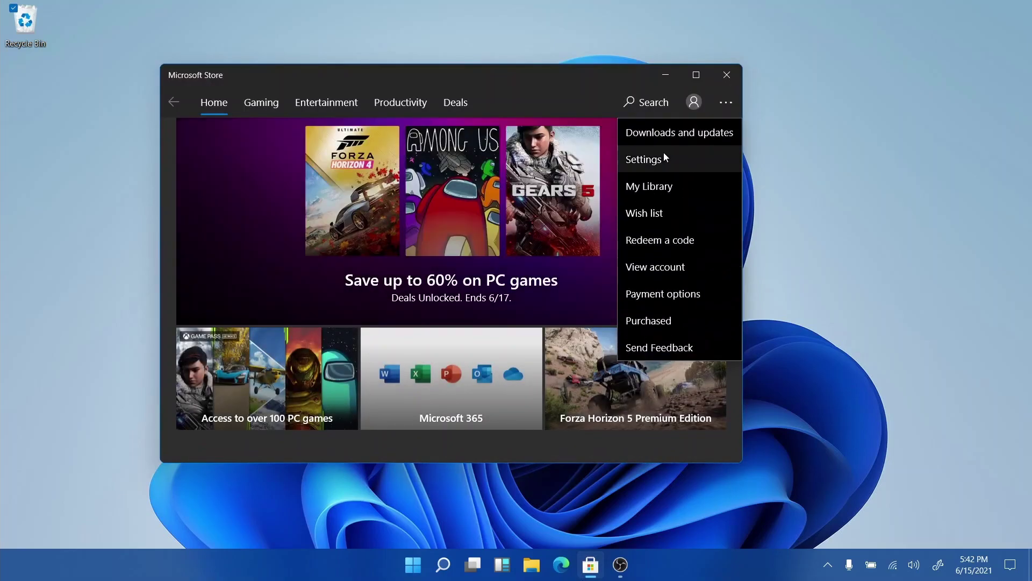
click(662, 138)
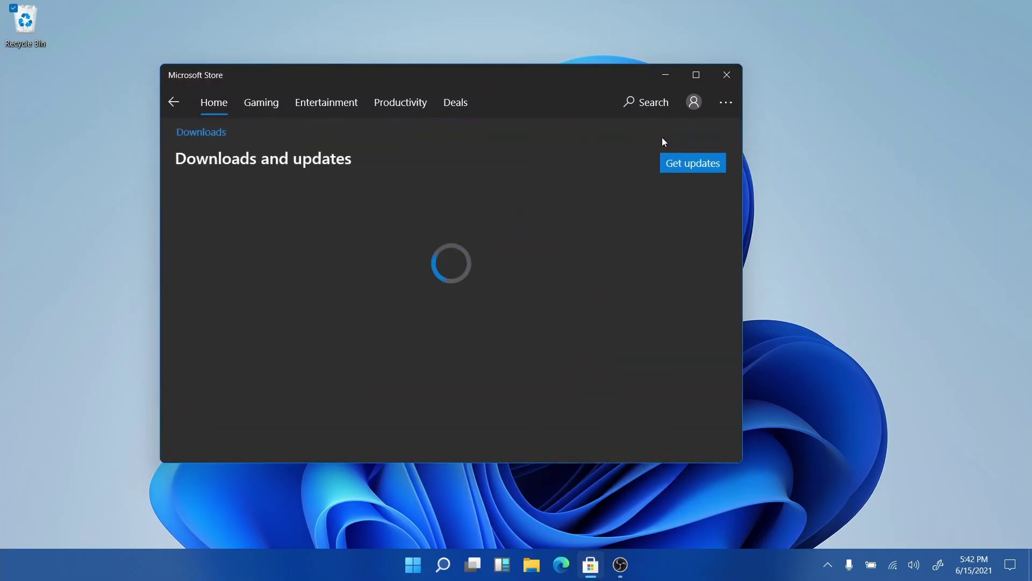
click(690, 165)
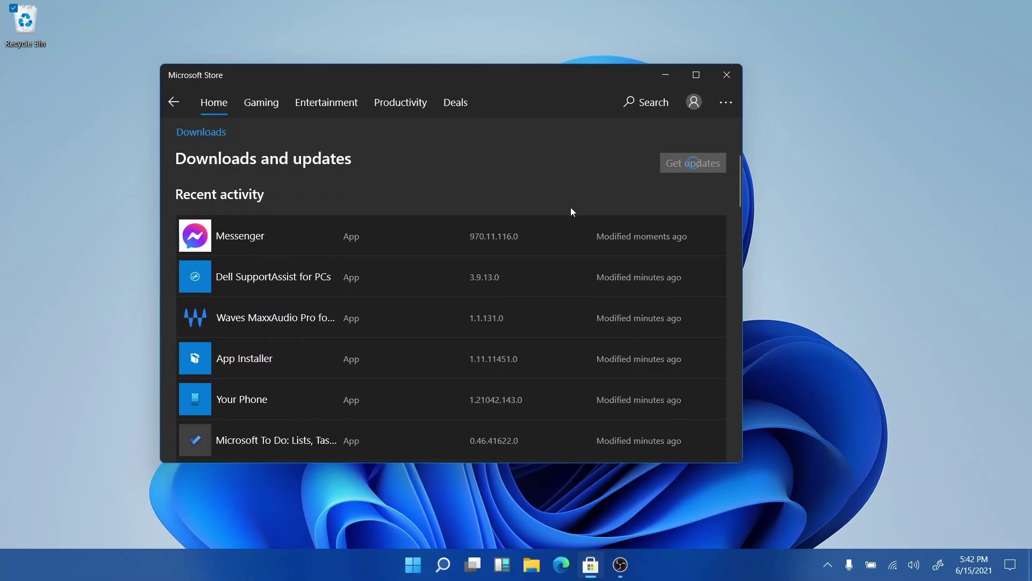
Look through the recent activity list of app downloads, and close Microsoft Store.
scroll(582, 361, down, 2)
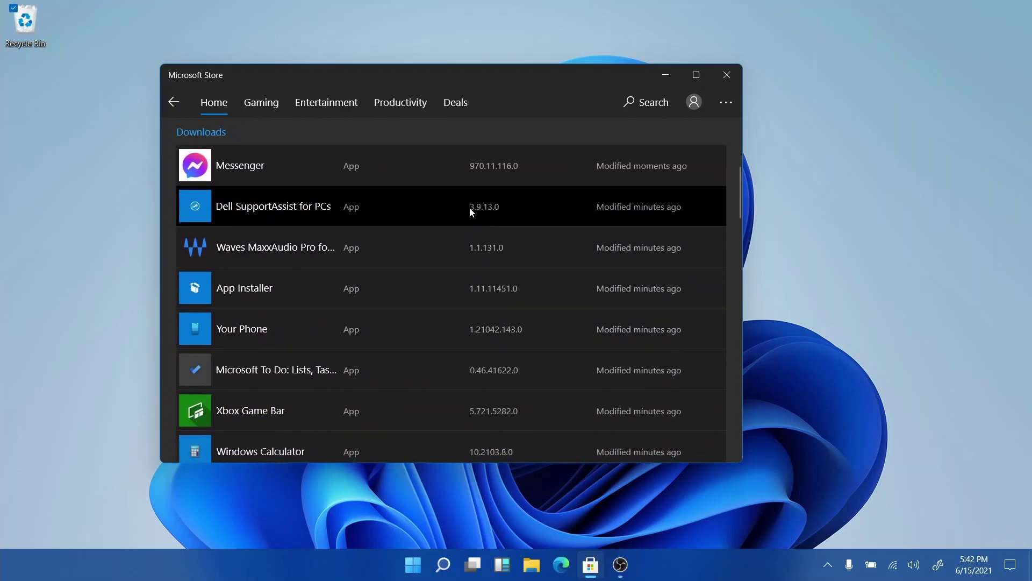
scroll(469, 208, up, 2)
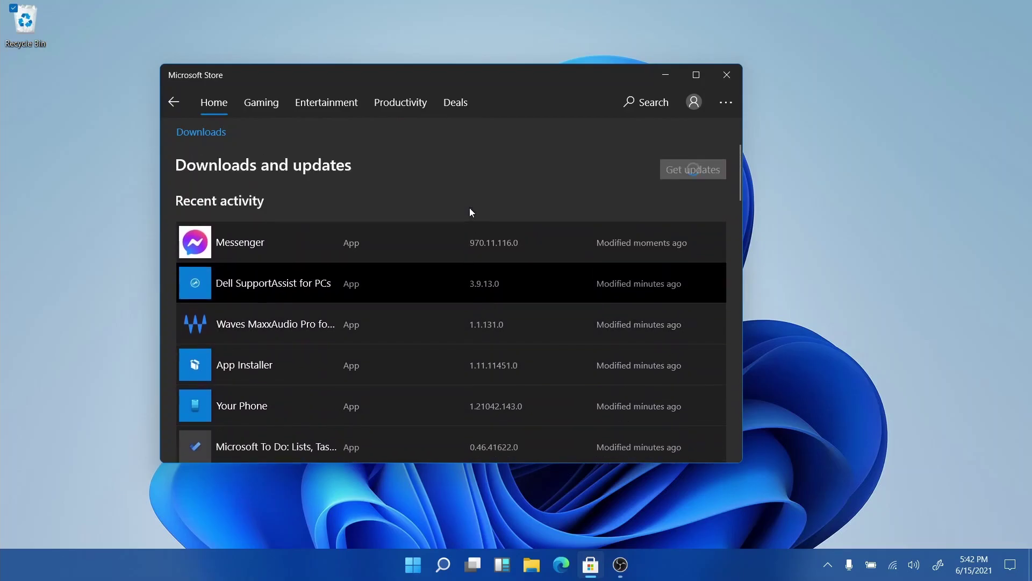
click(734, 79)
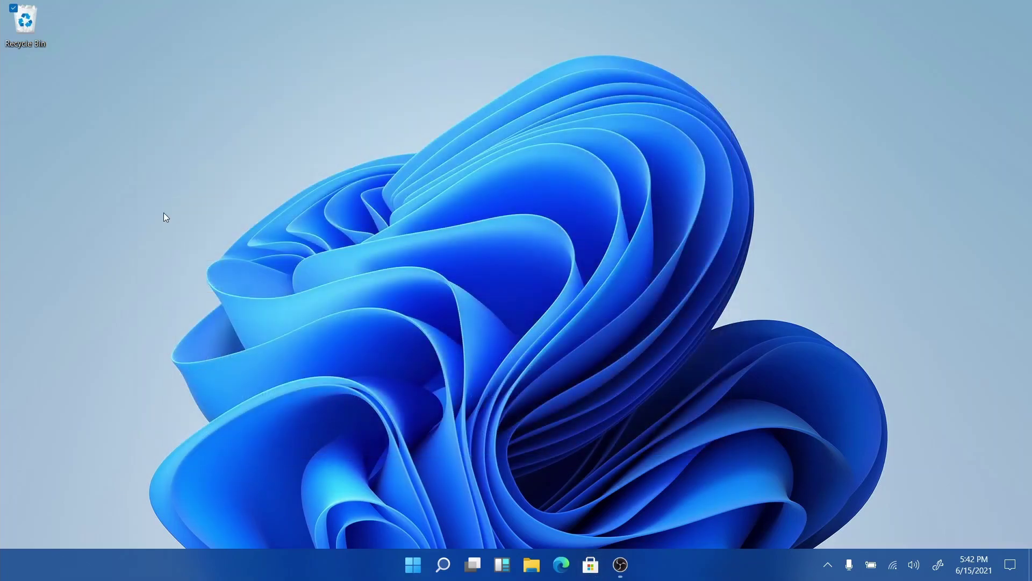
Browse both pages of pinned apps in the Start menu.
click(413, 564)
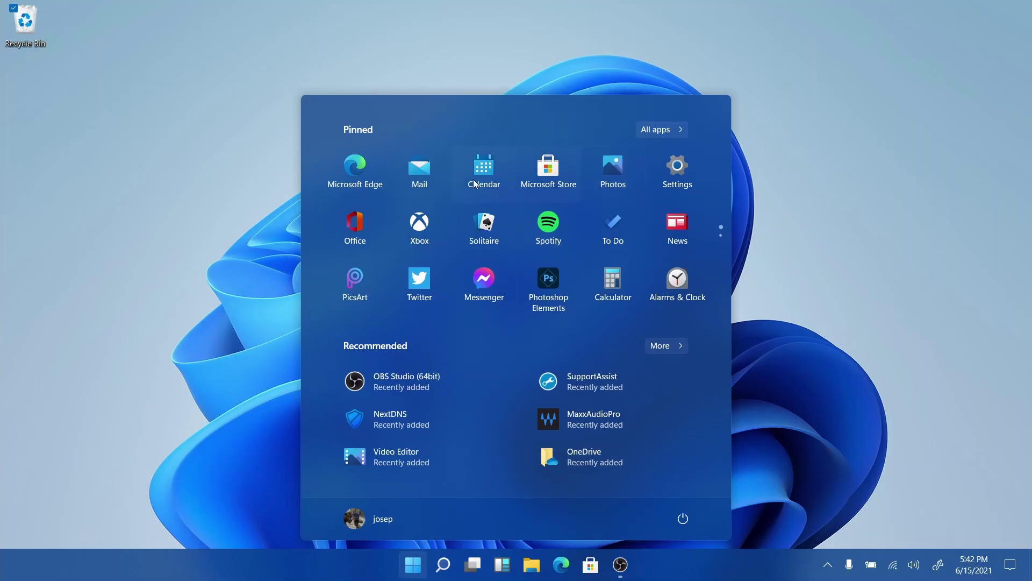
scroll(618, 282, down, 1)
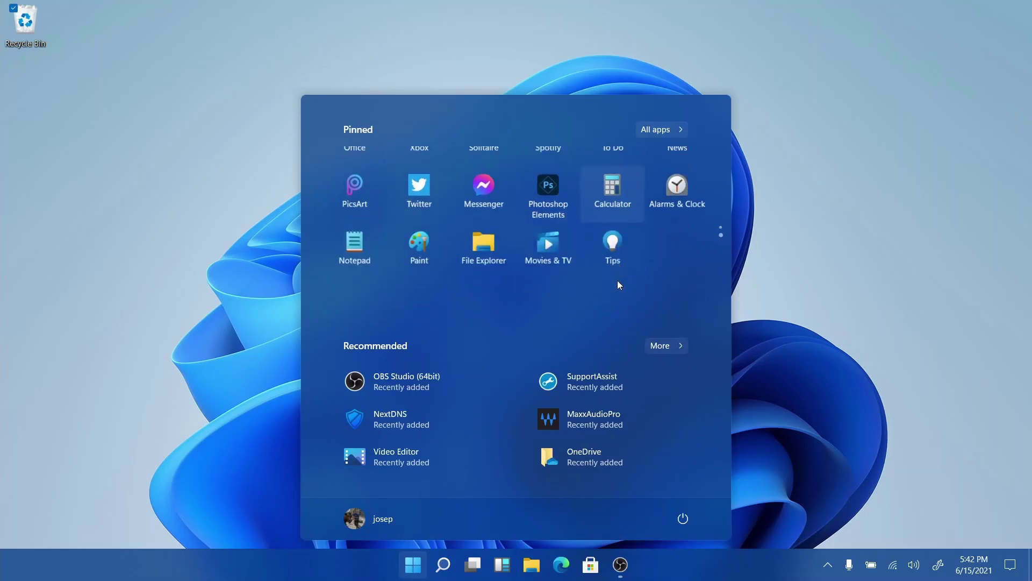
scroll(617, 279, up, 1)
scroll(617, 280, down, 1)
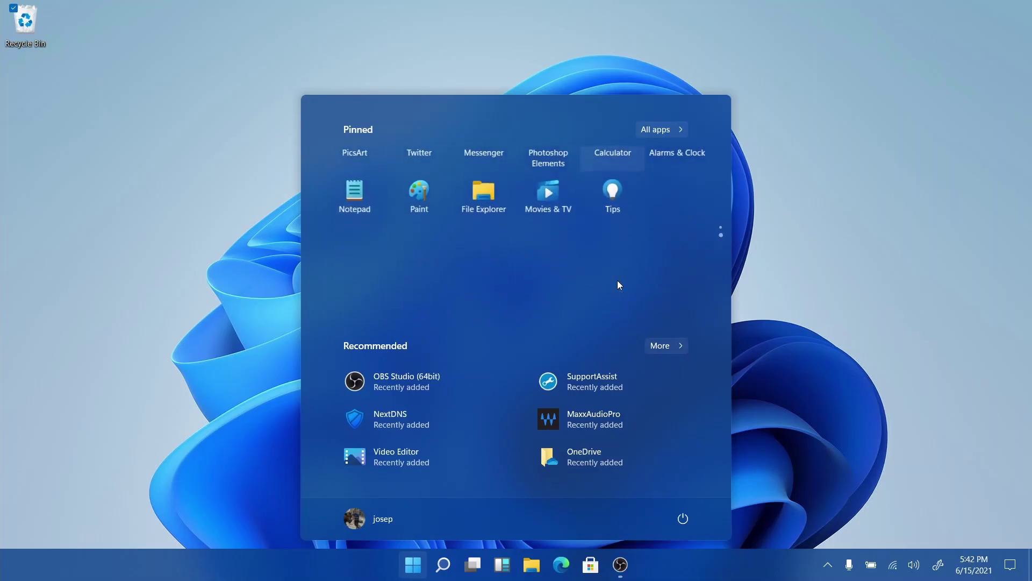
Open the Tips app, view its "Coming soon" tip, and close the app.
click(614, 178)
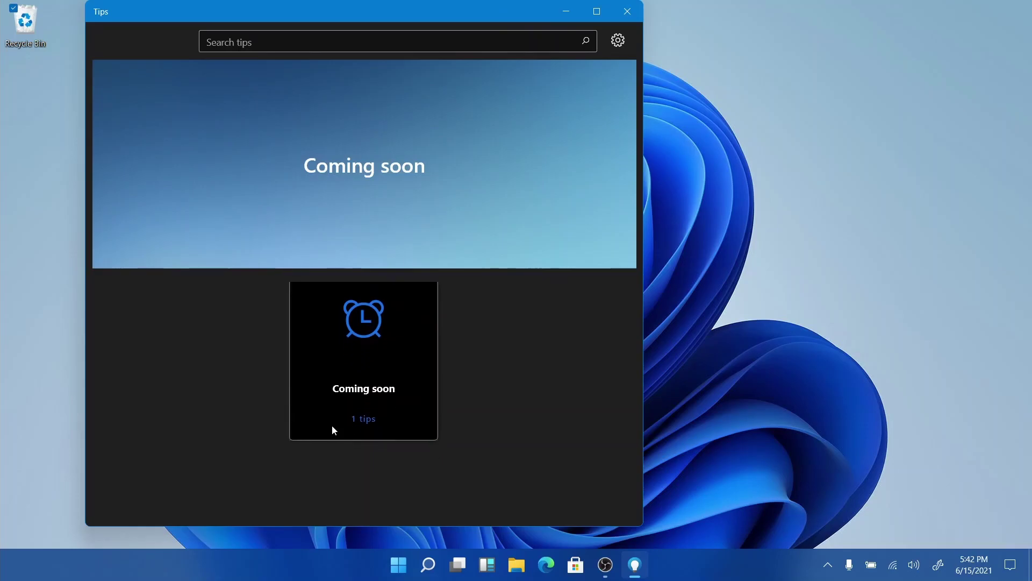
click(378, 397)
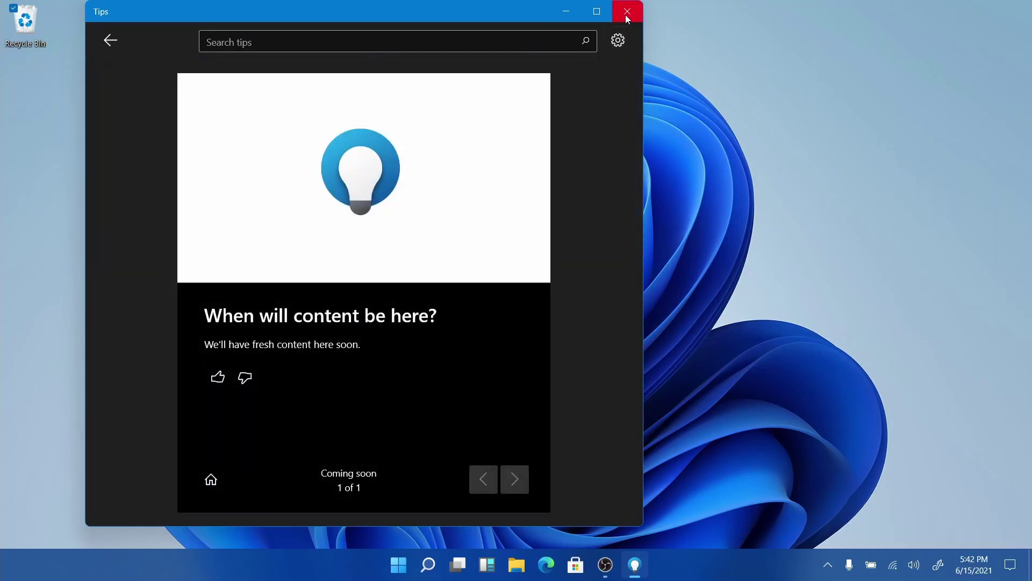
click(627, 12)
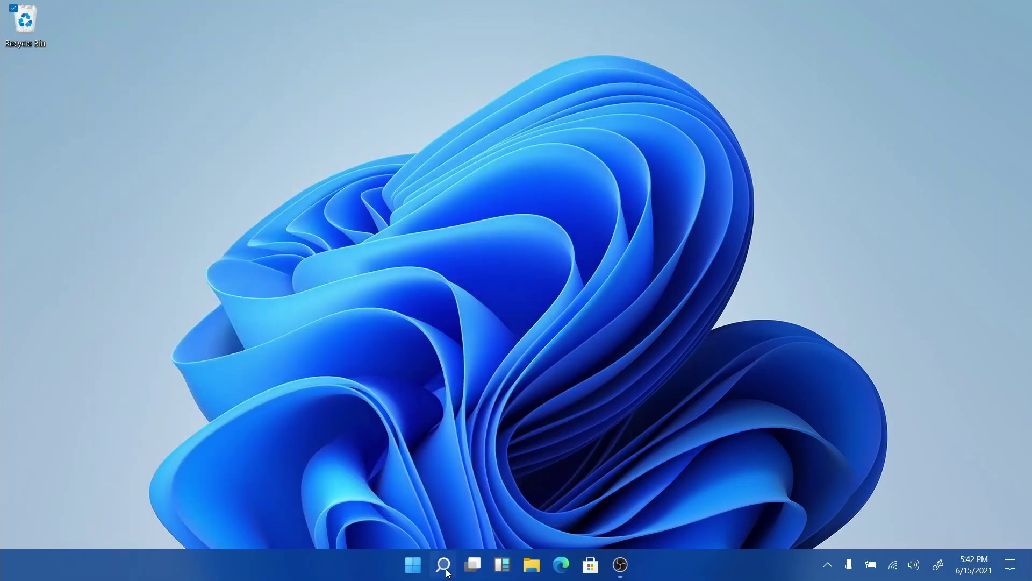
Launch Get Started from the full Recommended list in the Start menu and page through to its "New features are ready right now" page.
click(413, 564)
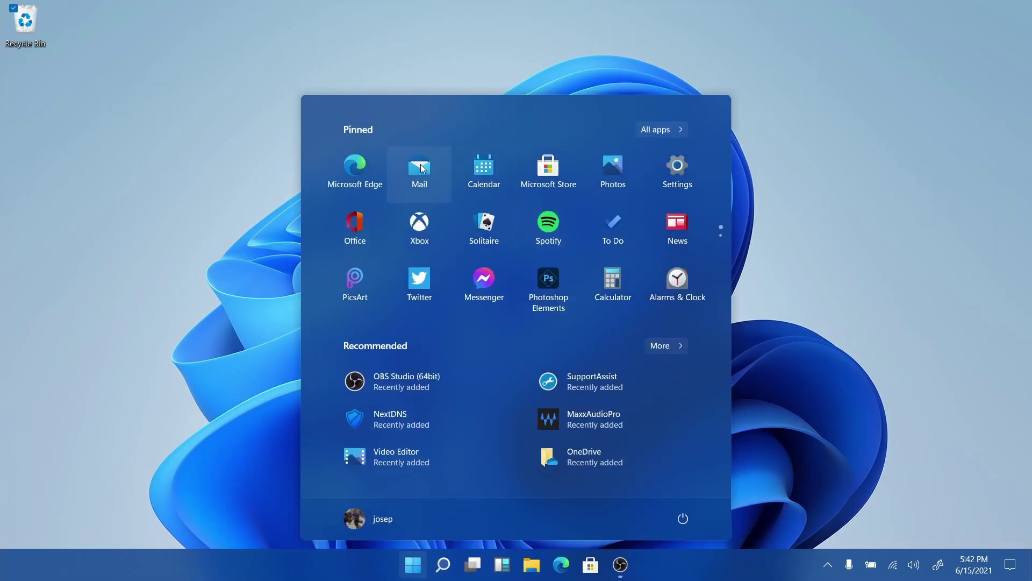
click(677, 344)
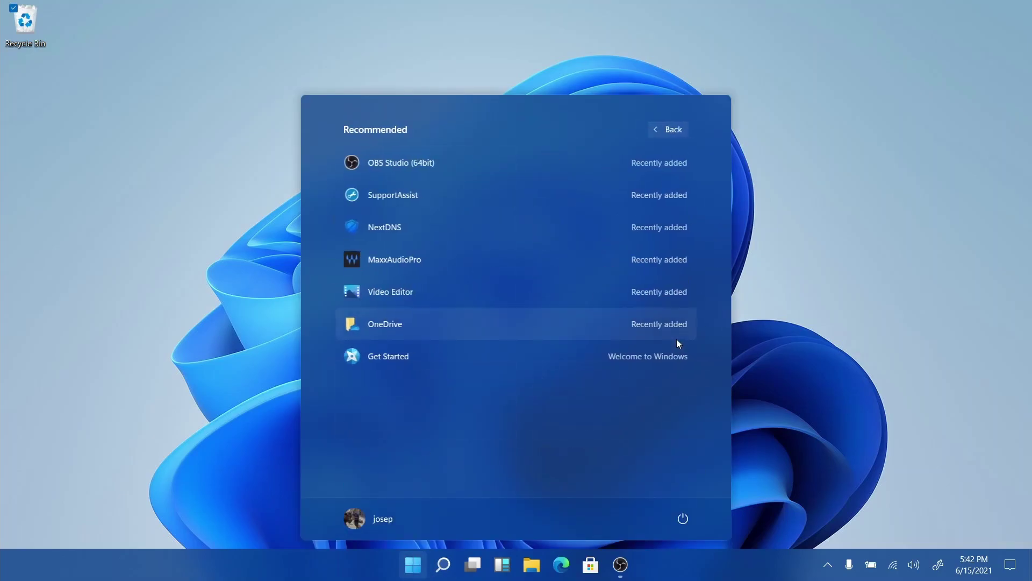
click(421, 369)
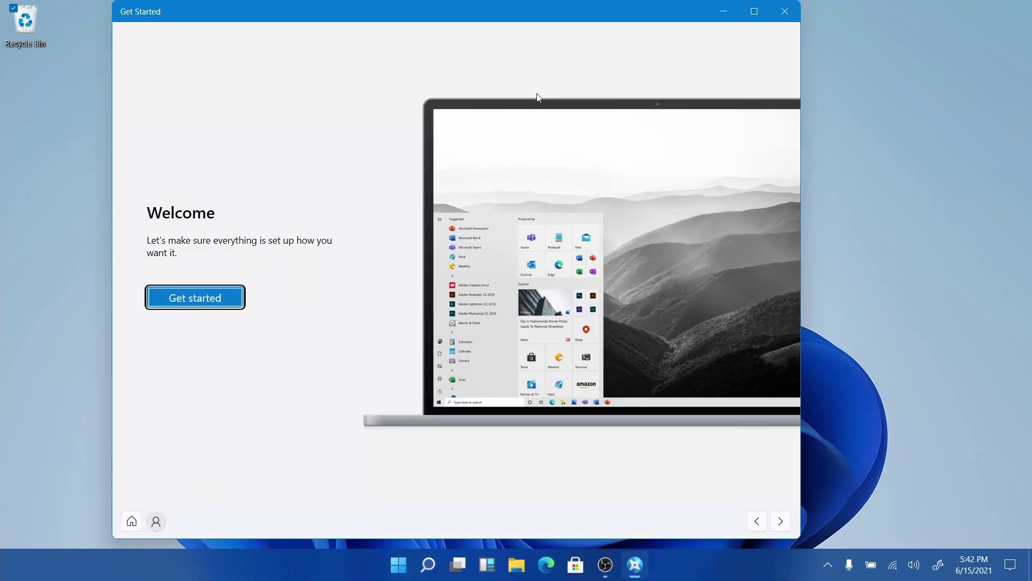
click(781, 521)
click(784, 523)
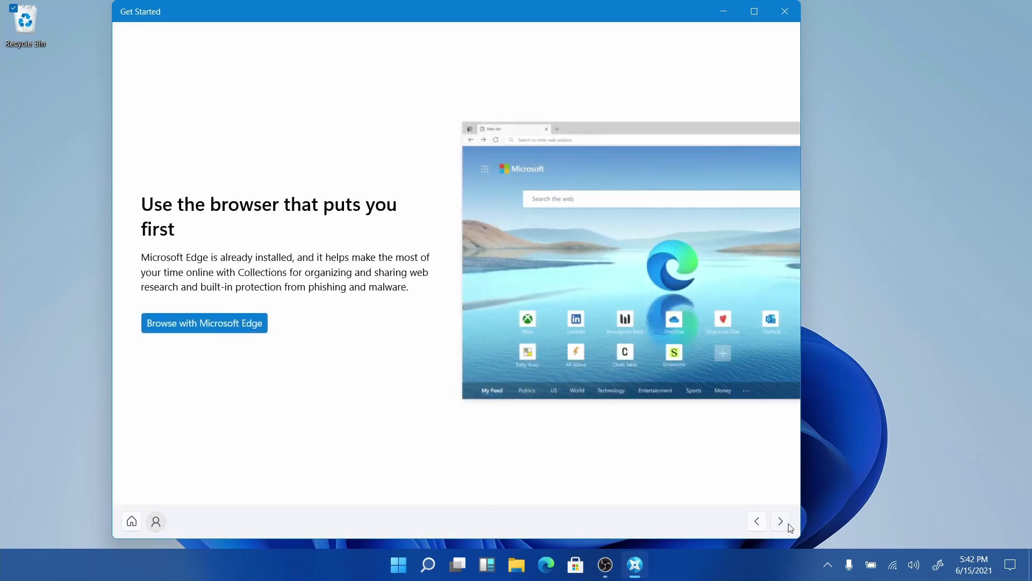
click(788, 524)
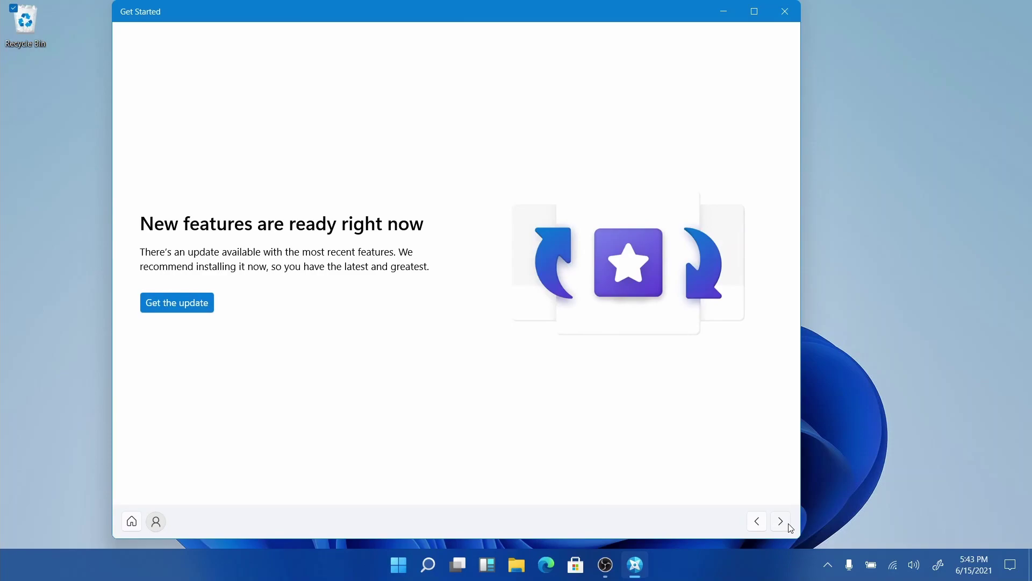
Check for Windows updates through Get Started's update offer, and view its final page and close Get Started.
click(188, 307)
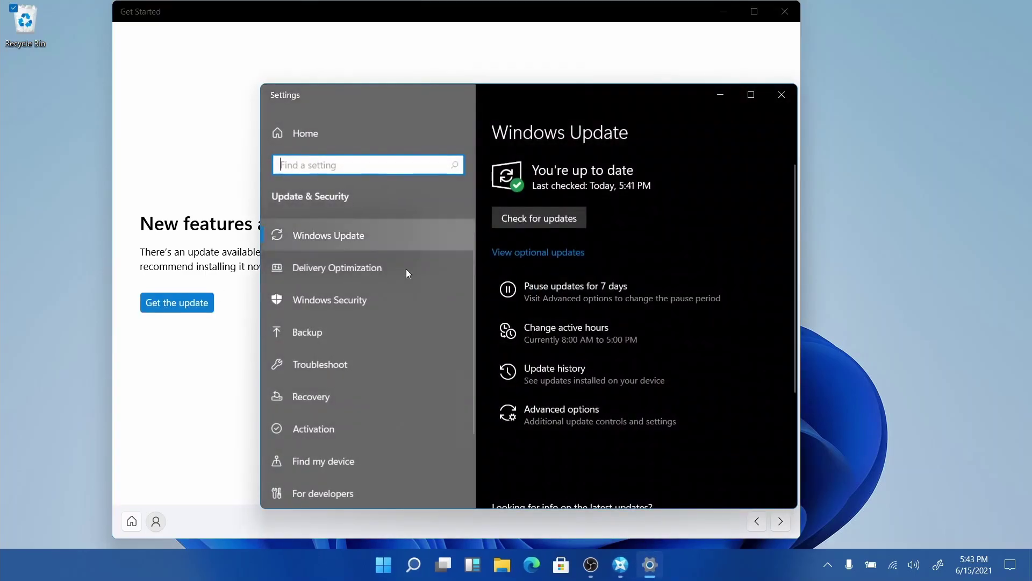
click(543, 215)
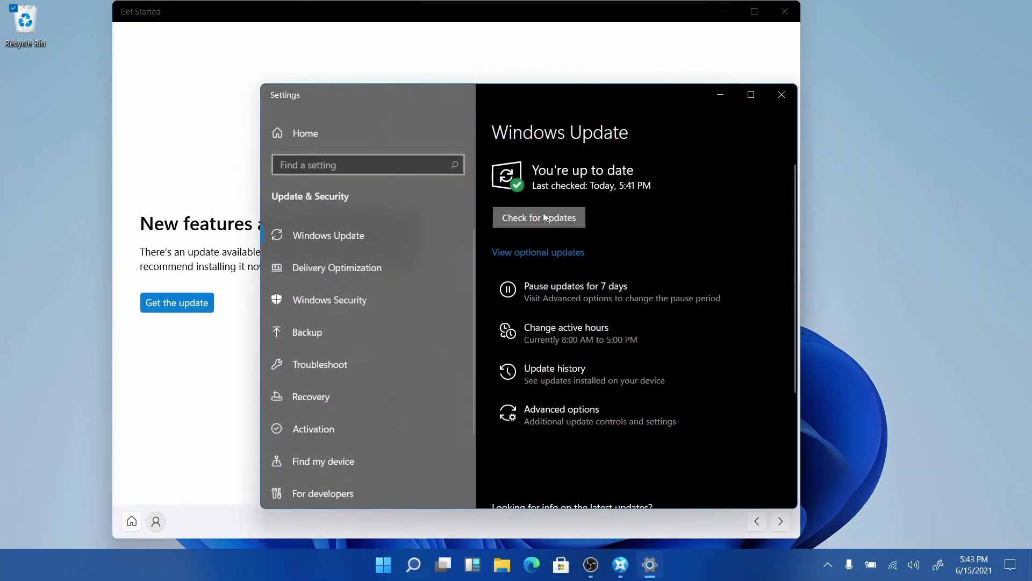
click(574, 58)
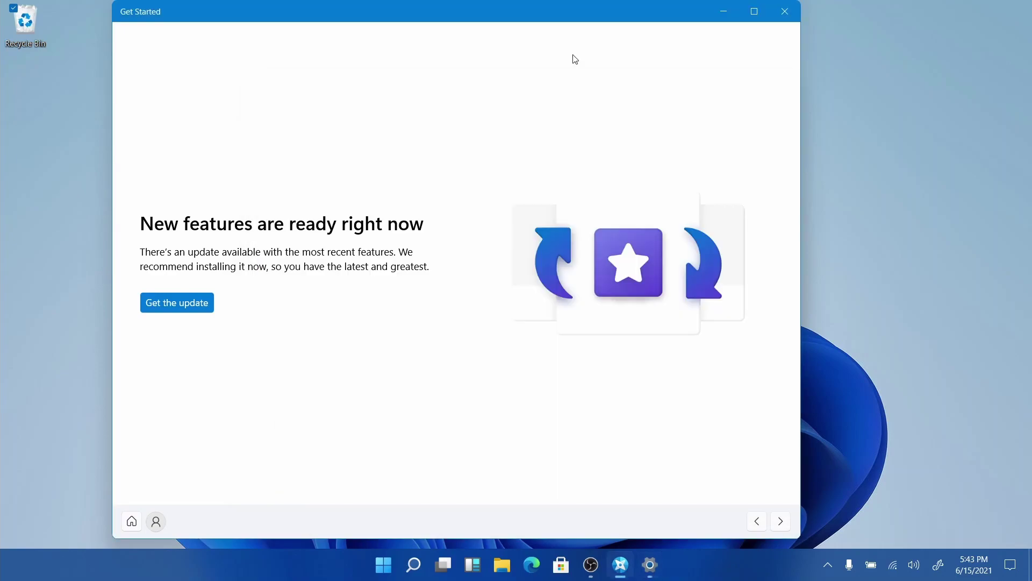
click(779, 524)
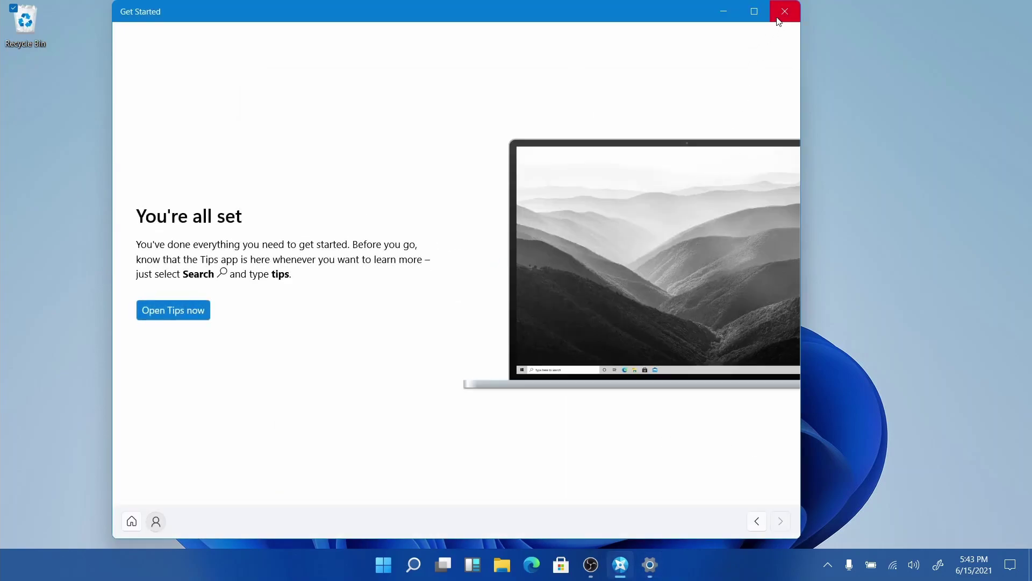
click(778, 19)
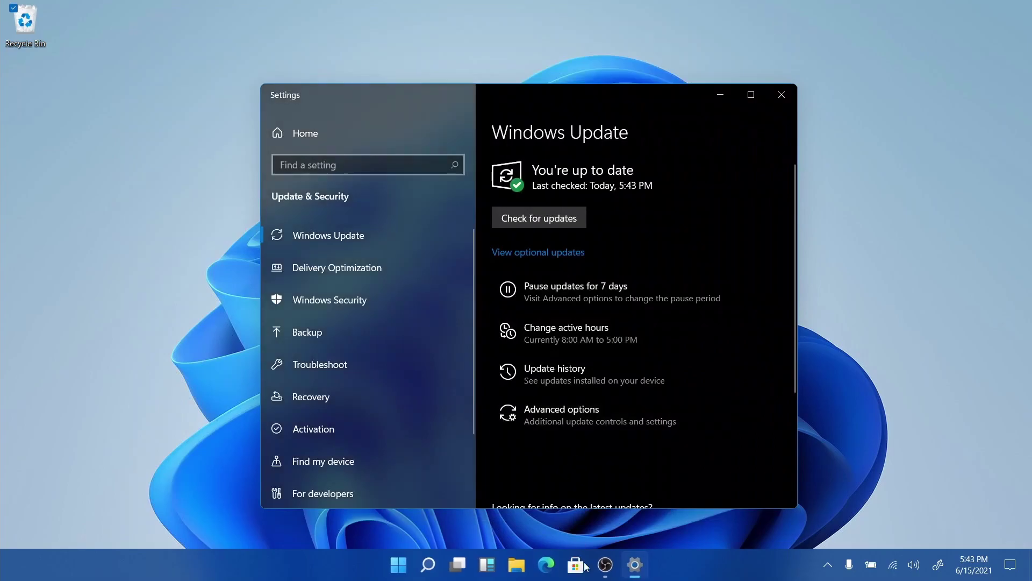
Return to the Settings home page and look through its categories.
click(327, 136)
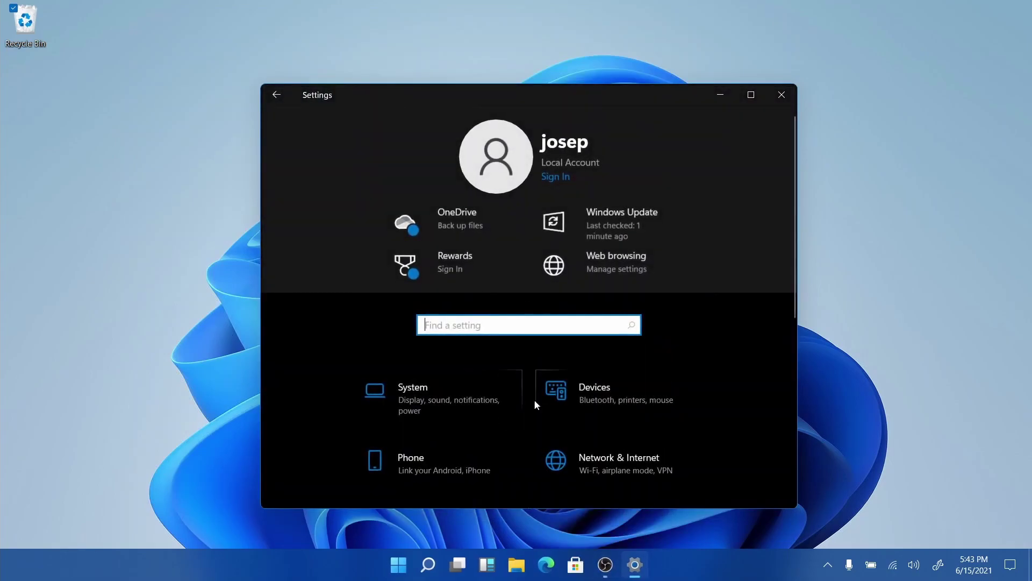
scroll(527, 426, down, 5)
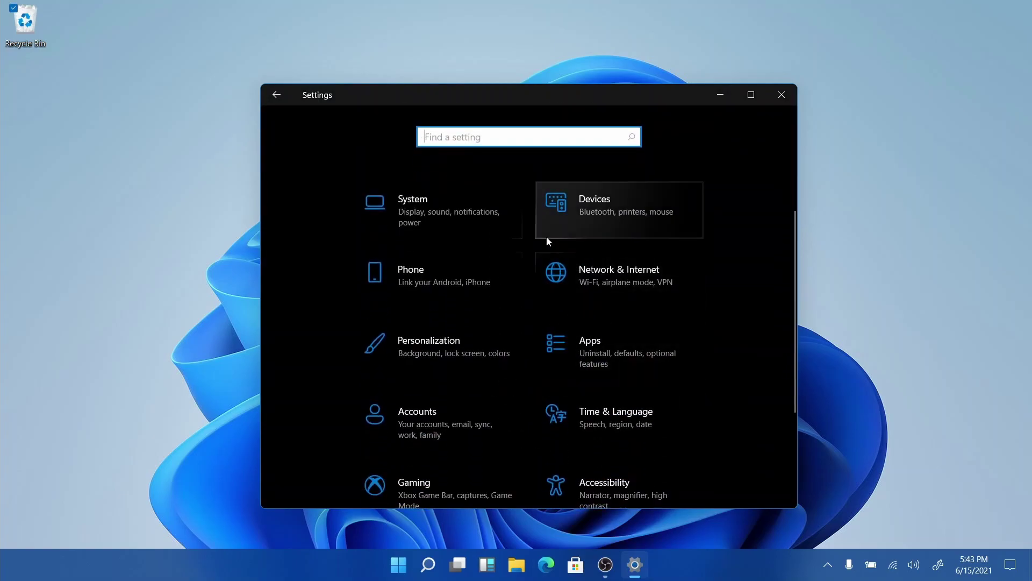
Open the Taskbar settings and set the taskbar alignment to Left.
right_click(731, 564)
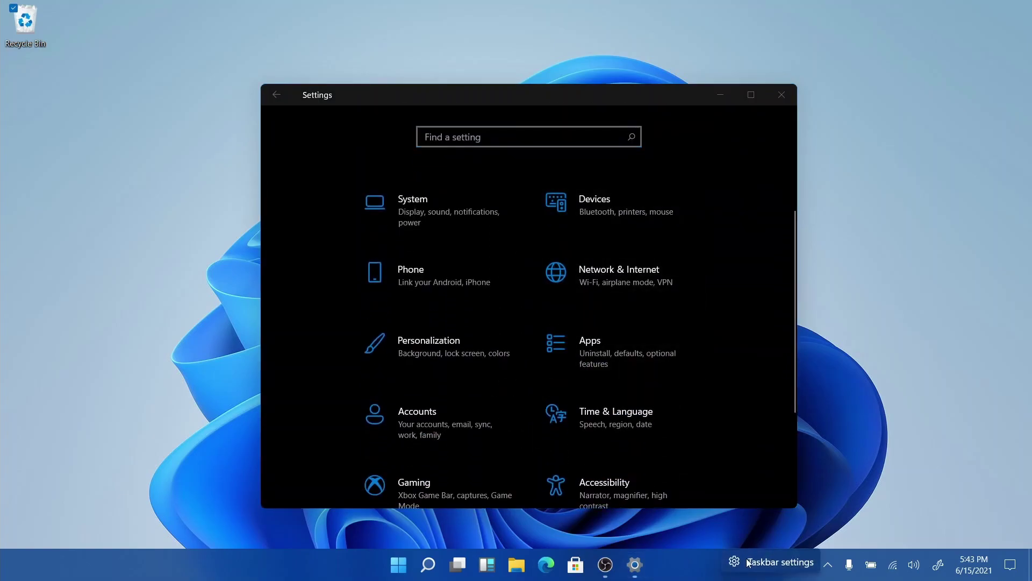
click(780, 559)
click(535, 186)
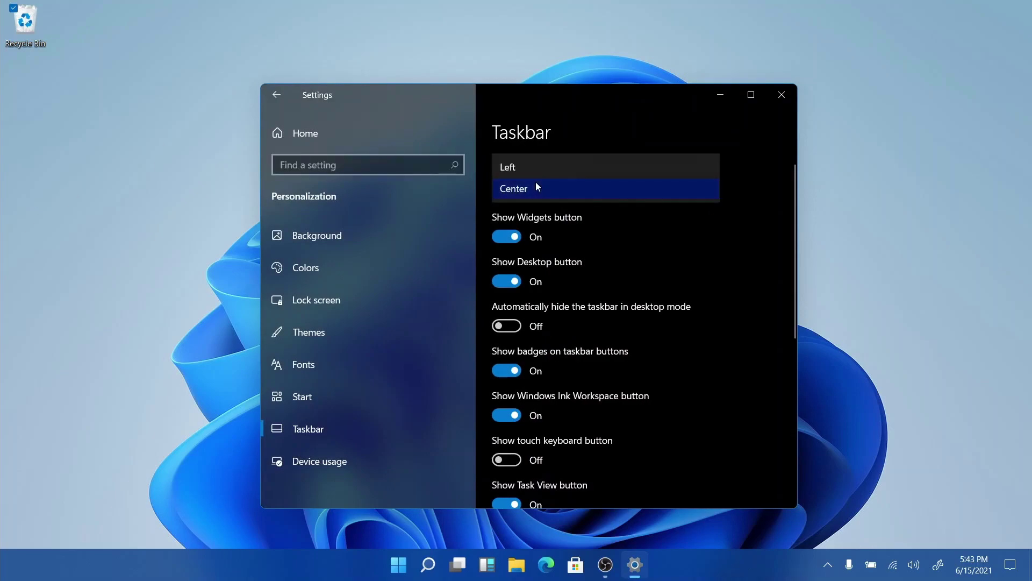
click(531, 165)
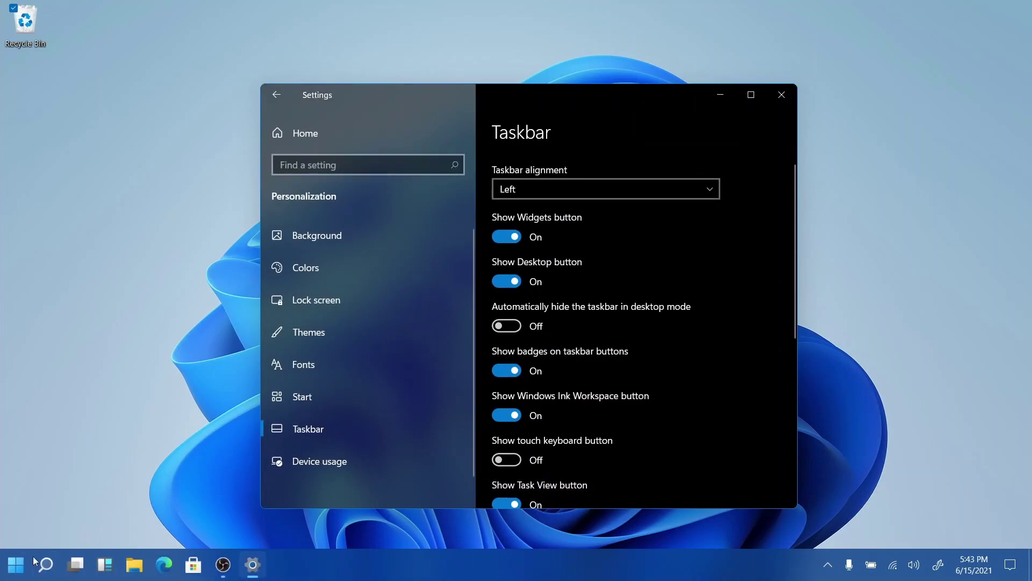
Set the taskbar alignment to Center.
right_click(347, 575)
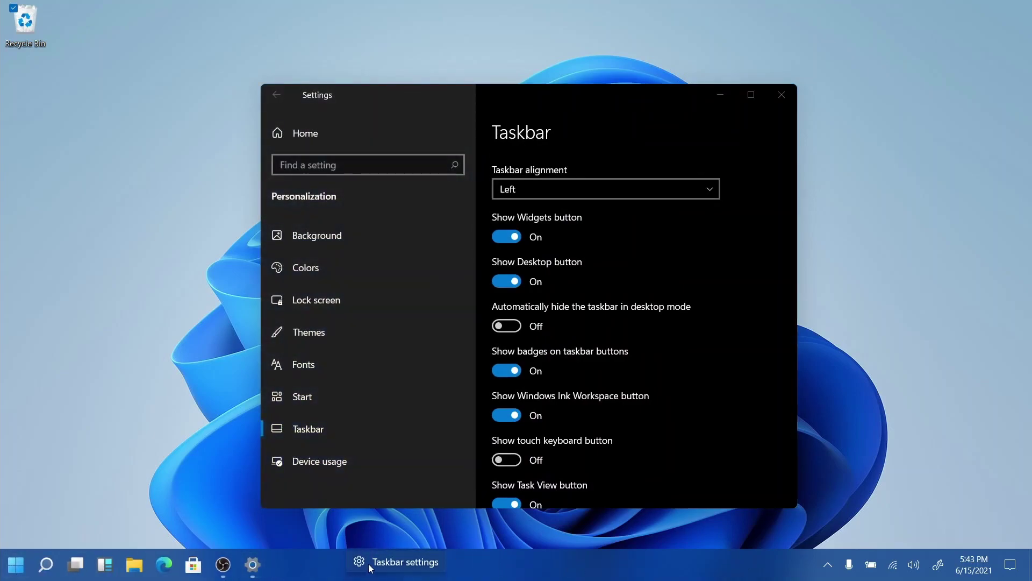
click(538, 185)
click(538, 184)
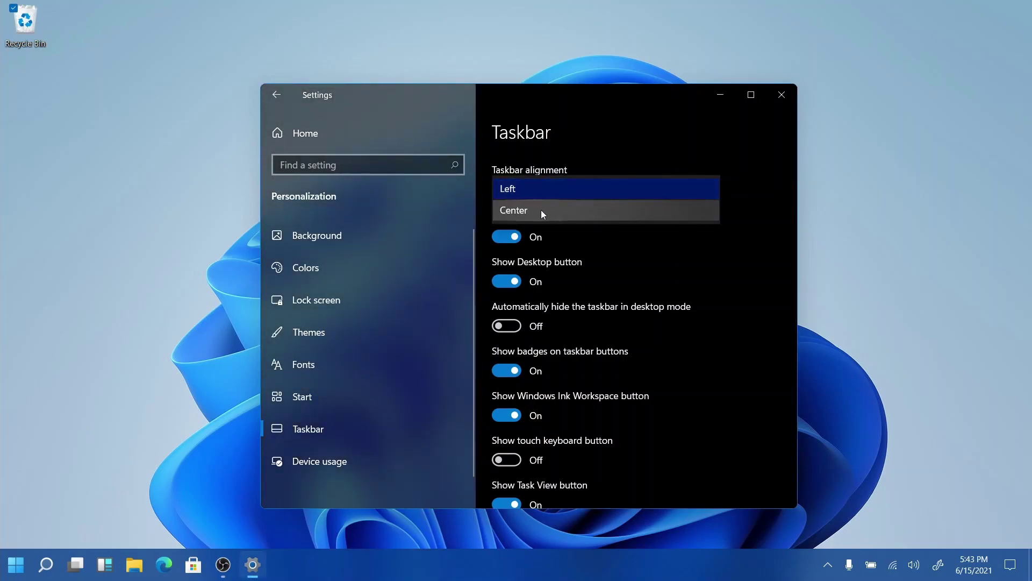
click(543, 210)
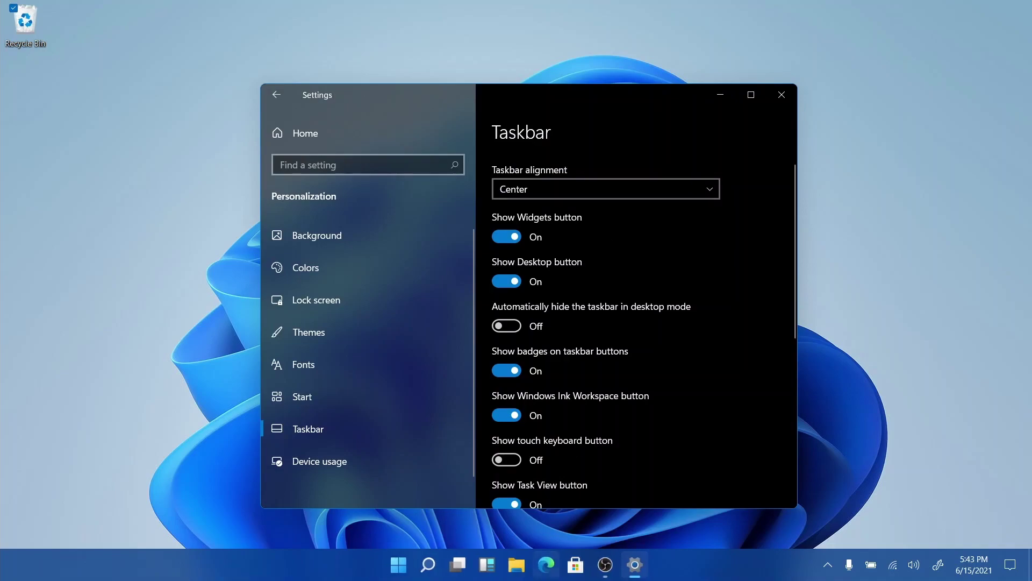
Look through the remaining Taskbar settings down to the notification area and help links, and close Settings.
scroll(642, 330, down, 3)
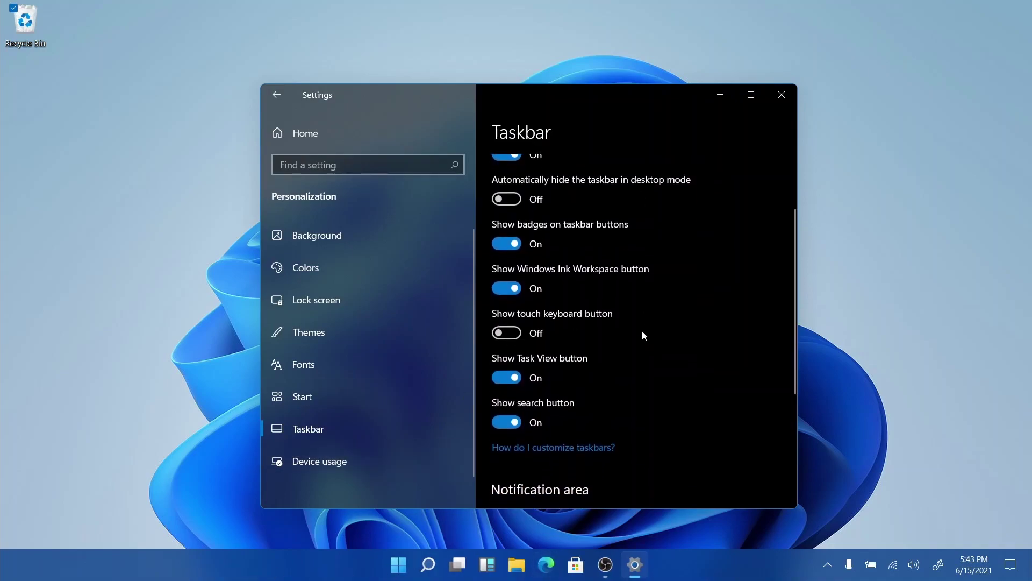
scroll(643, 335, down, 6)
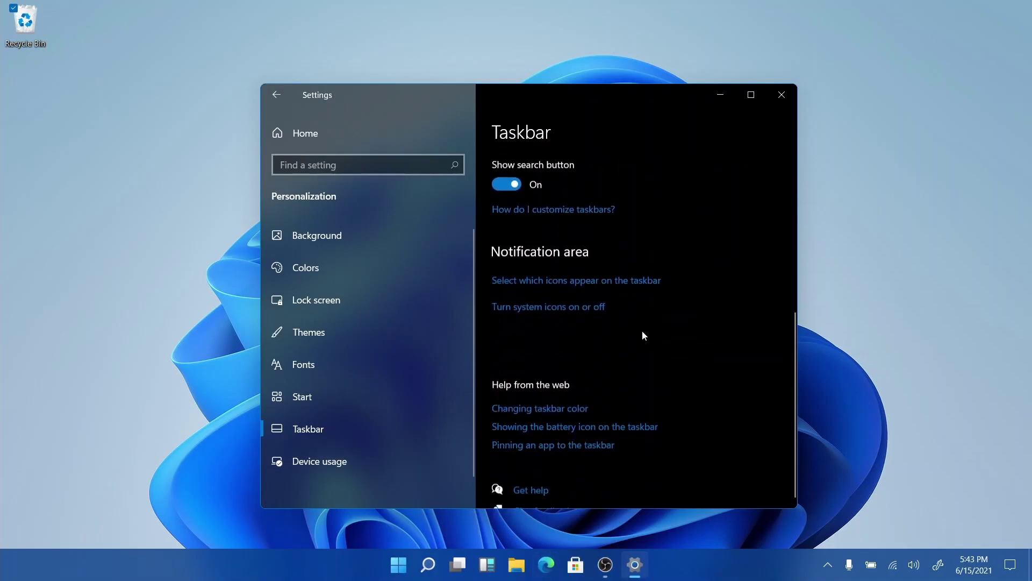
click(774, 97)
View the context menus of the Start button, the empty desktop and the Recycle Bin, and dismiss them.
right_click(410, 573)
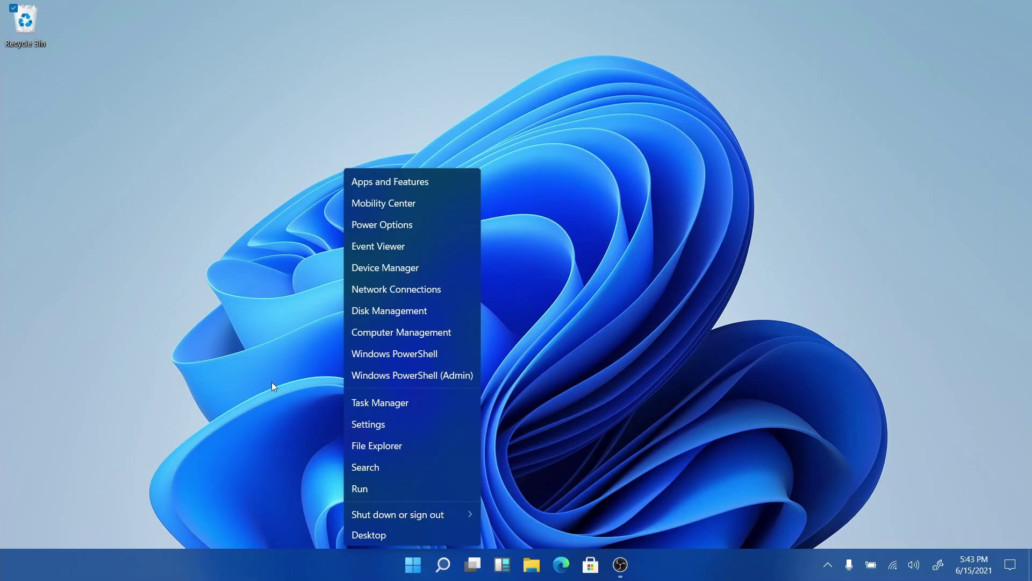
right_click(166, 321)
right_click(285, 212)
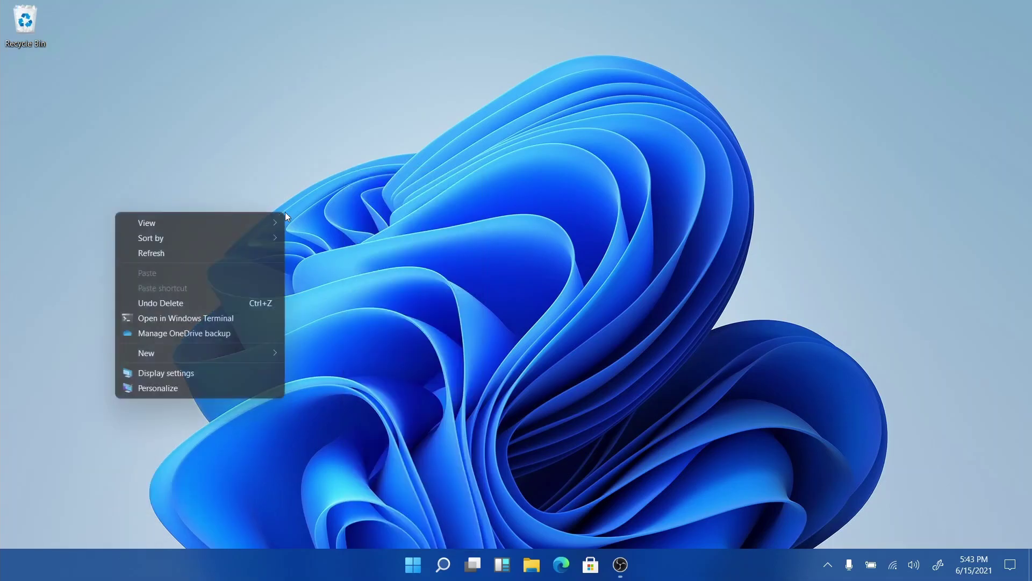
right_click(26, 25)
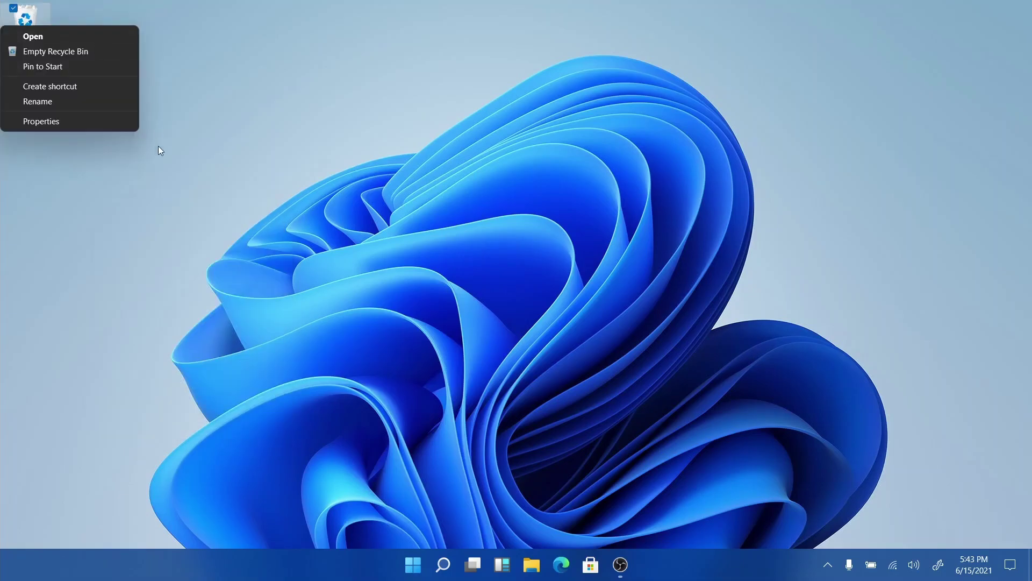
click(157, 164)
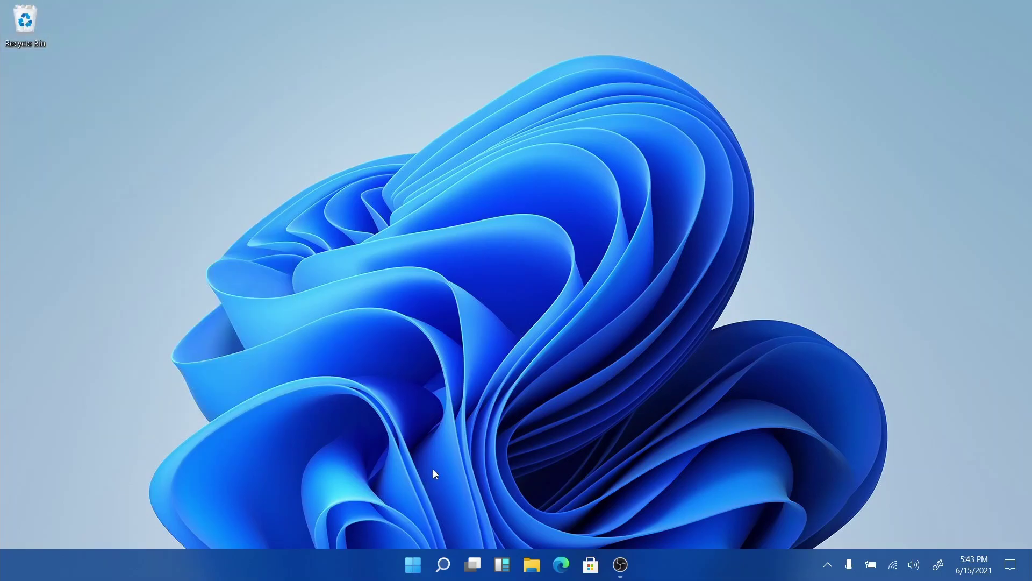
View the context menus of the File Explorer, Edge and Microsoft Store taskbar icons and of the desktop.
right_click(529, 573)
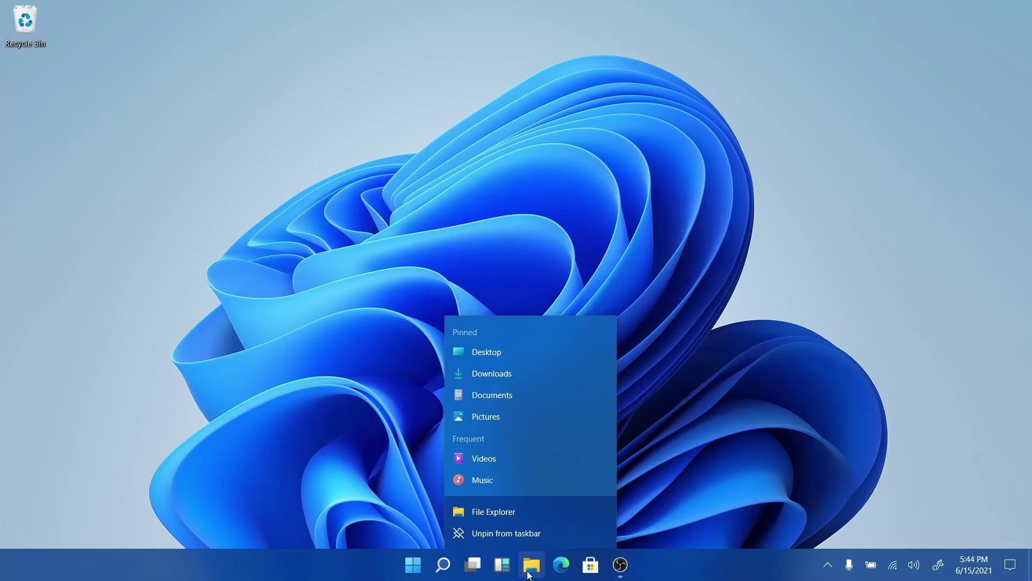
right_click(571, 567)
click(457, 229)
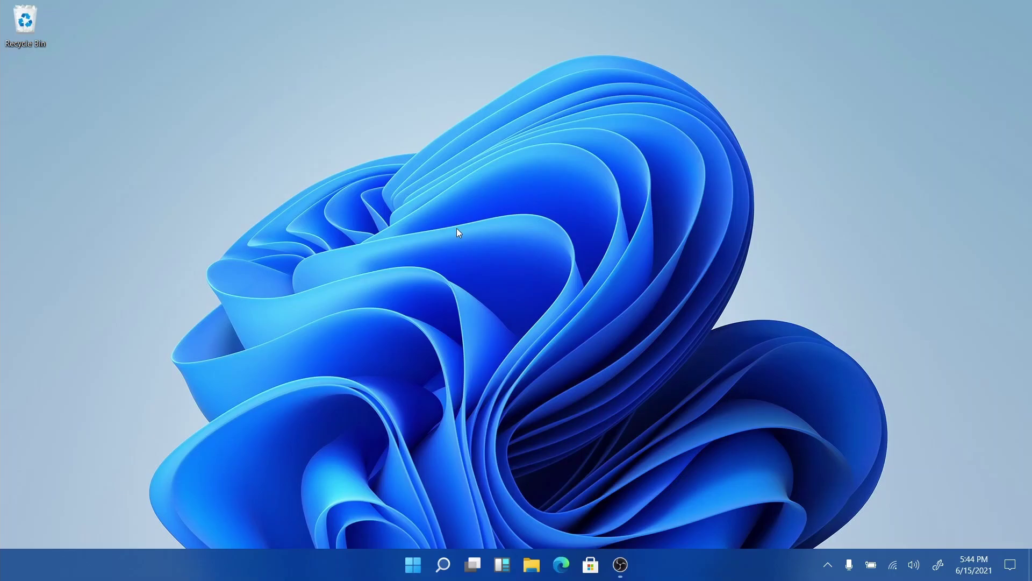
right_click(595, 575)
right_click(759, 172)
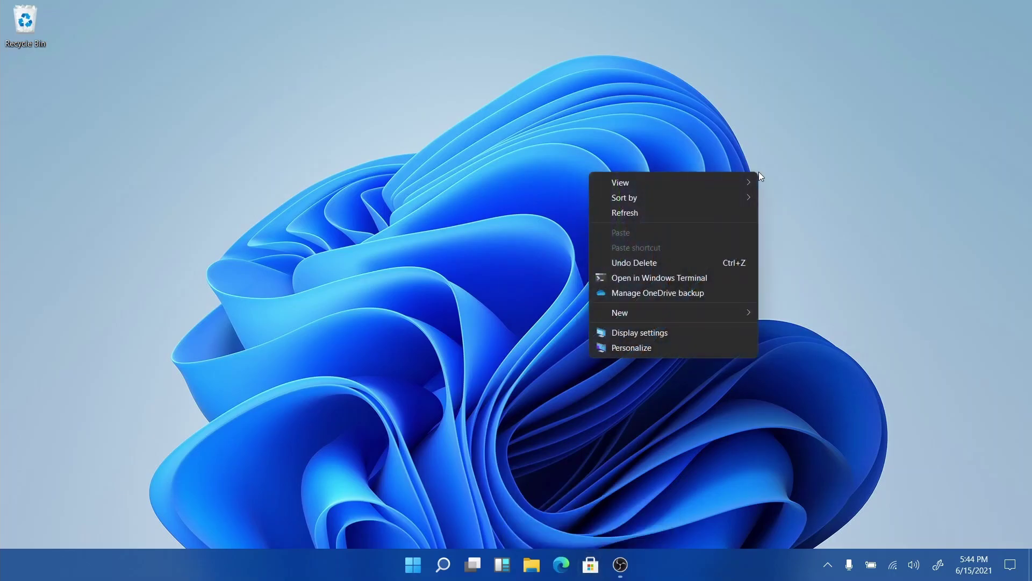
View the context menus of Settings and File Explorer among the top apps in Windows Search, and close the search.
click(450, 559)
right_click(322, 254)
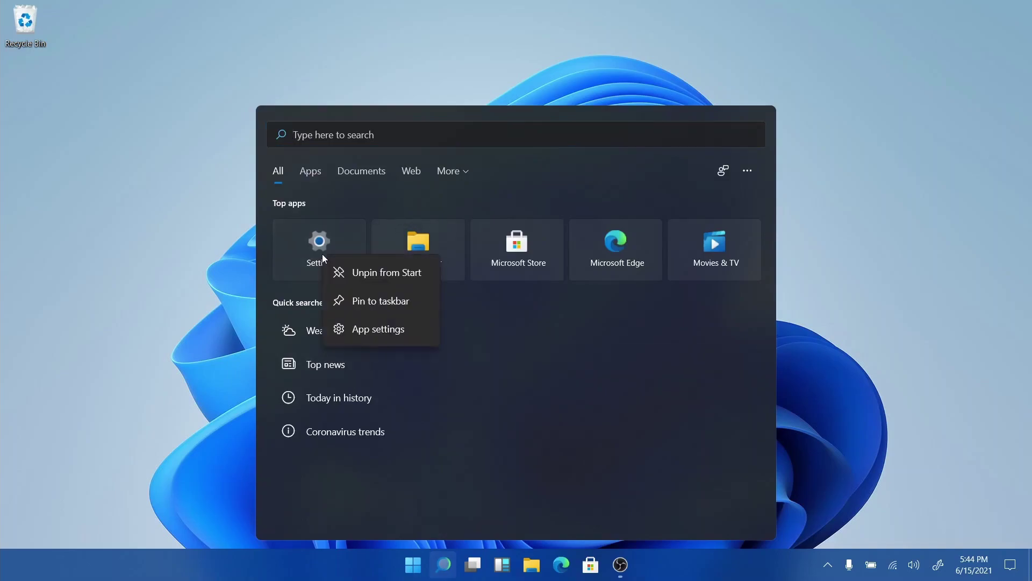
right_click(424, 231)
right_click(422, 231)
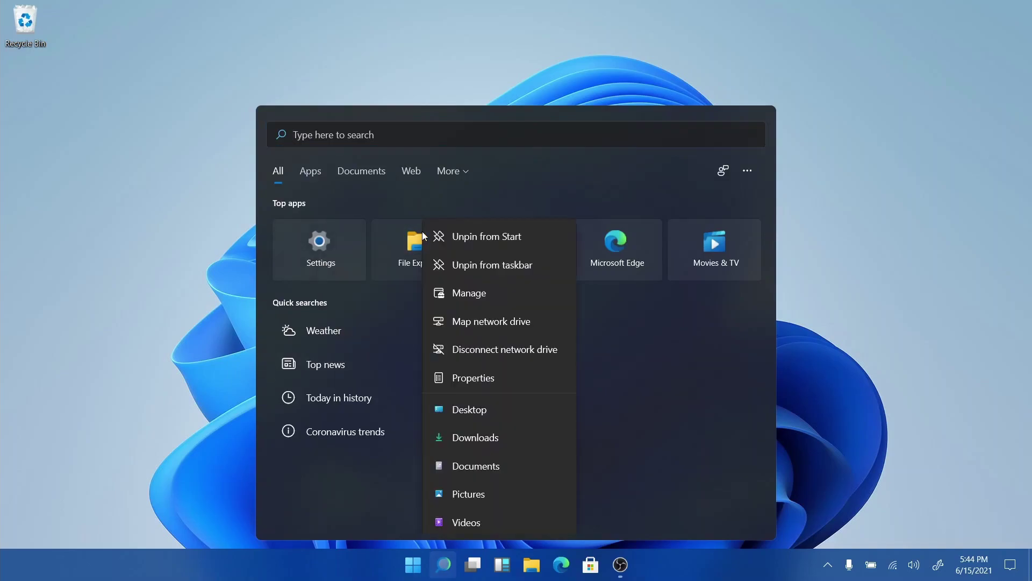
click(872, 361)
Show the hidden system tray icons and close their flyout.
click(829, 564)
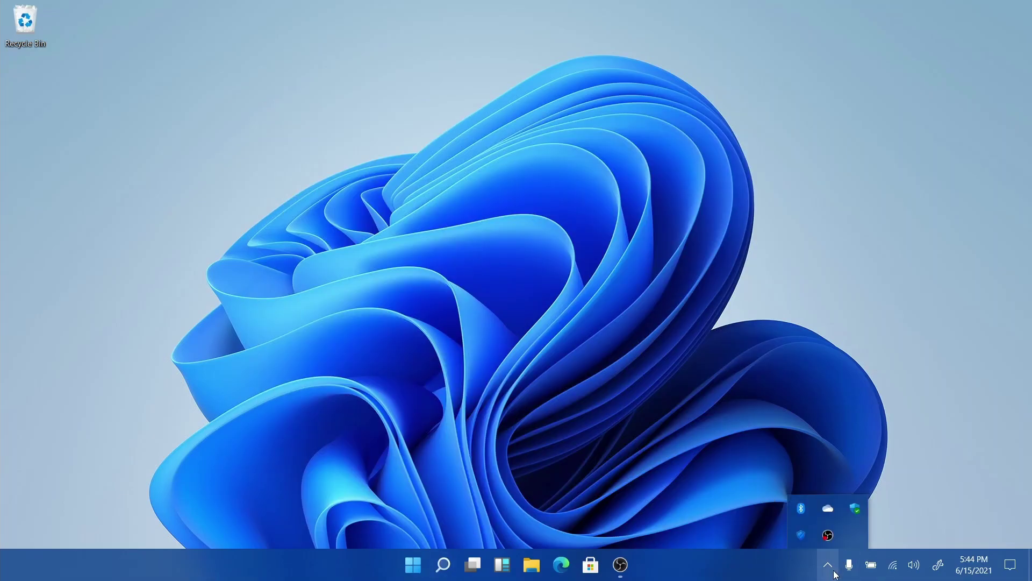
click(809, 462)
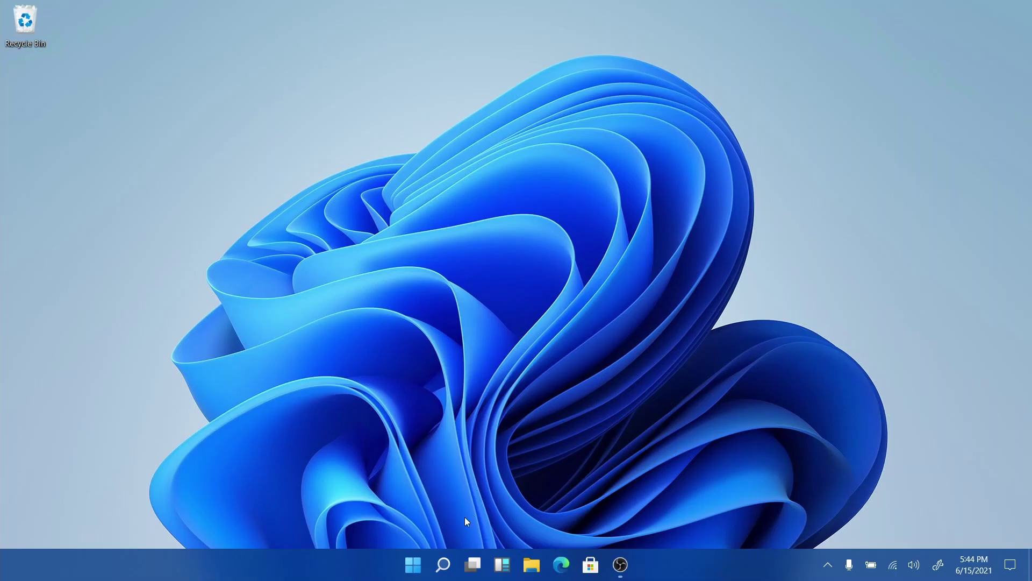
Search for "winver" and run it to view the About Windows version information.
click(438, 566)
text(win)
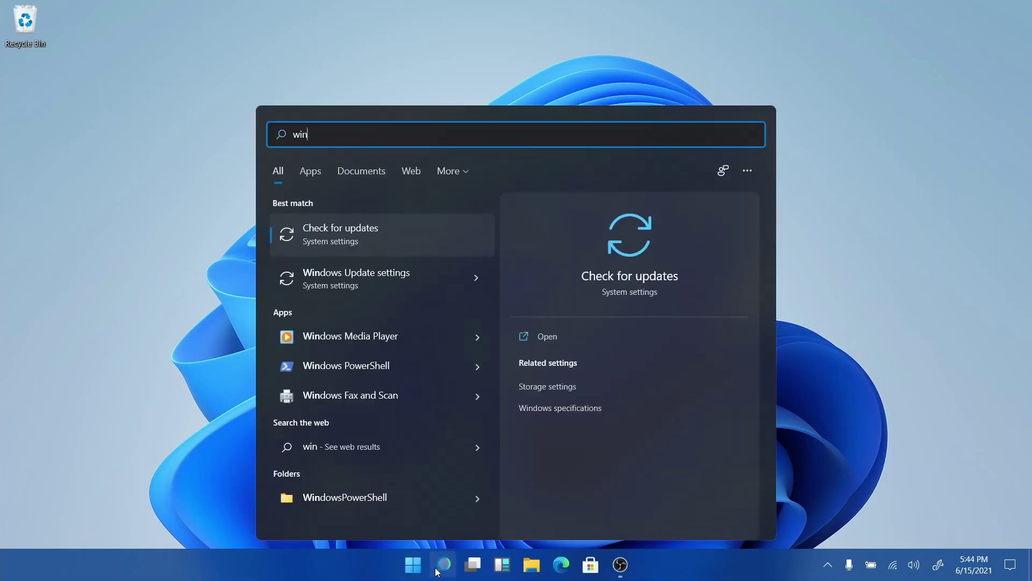
text(ver)
key(Return)
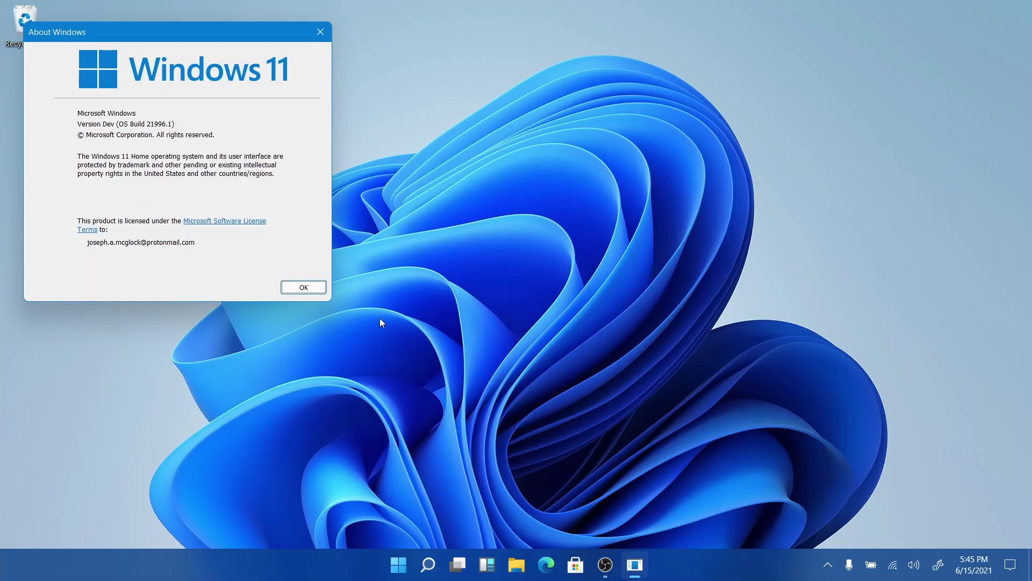
mouse_move(600, 576)
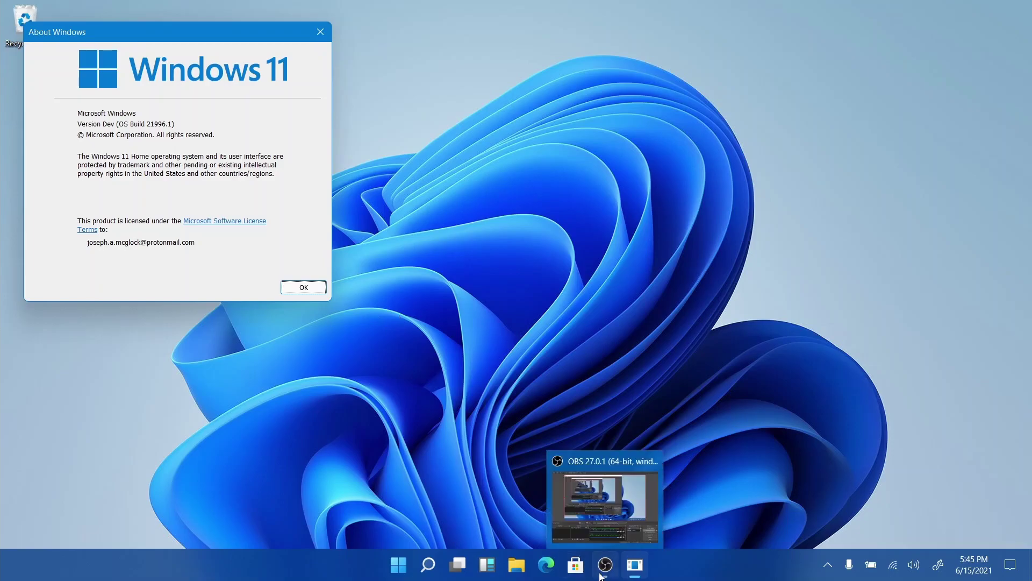